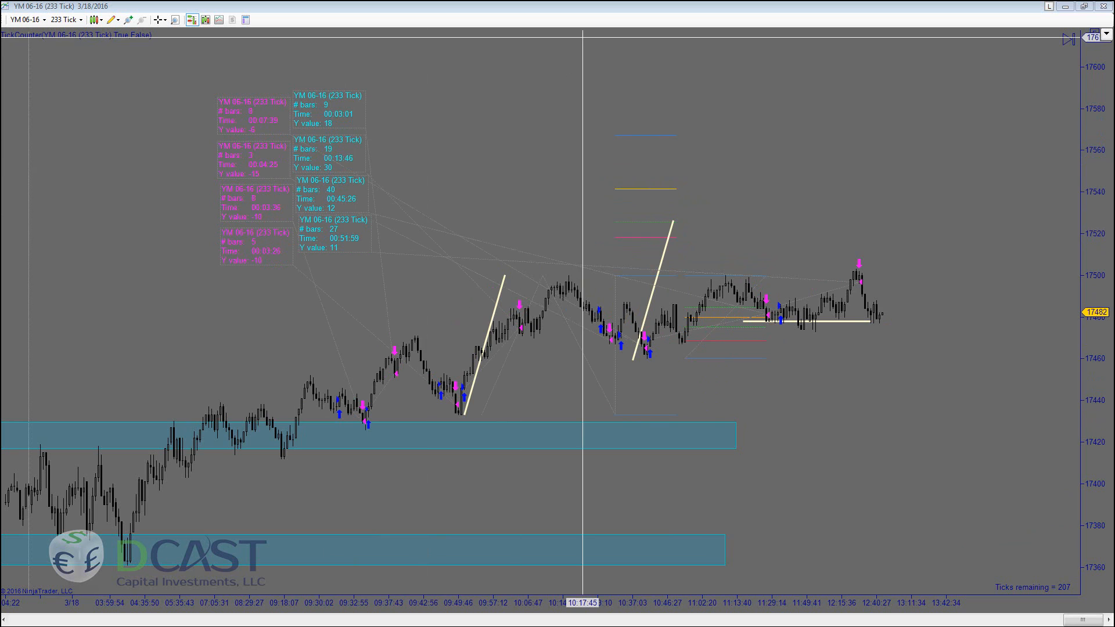
Generate the account performance report for 3/14/2016 to 3/18/2016 in the Control Center, then minimize that window.
{"action": "left_click_drag", "start_coordinate": [582, 0], "coordinate": [583, 74]}
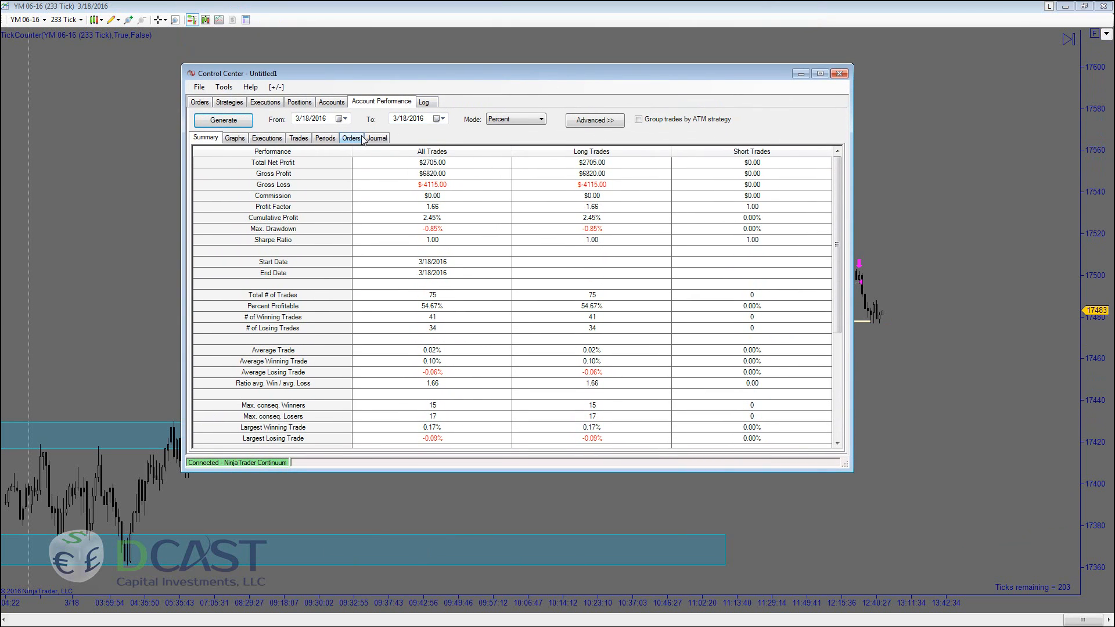
{"action": "left_click_drag", "start_coordinate": [482, 76], "coordinate": [483, 103]}
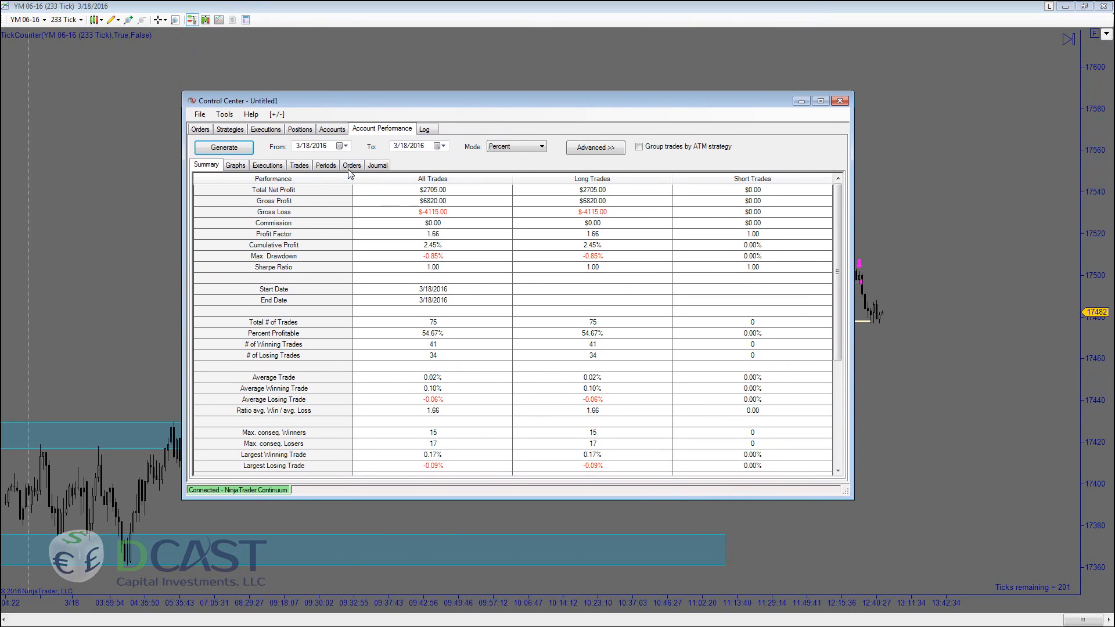
{"action": "left_click", "coordinate": [345, 145]}
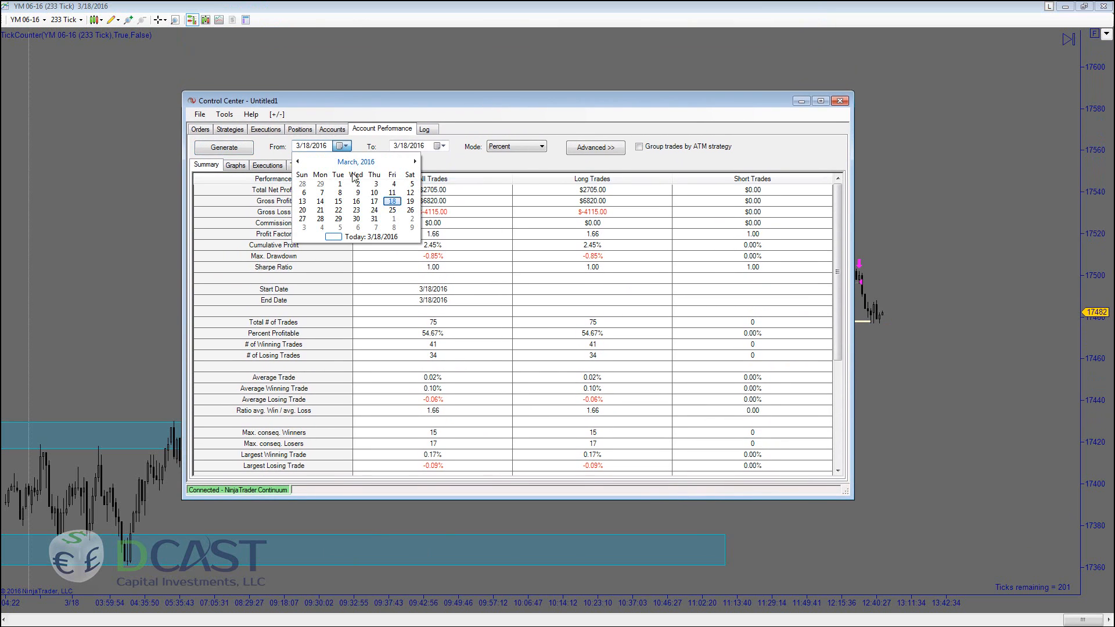
{"action": "left_click", "coordinate": [320, 201]}
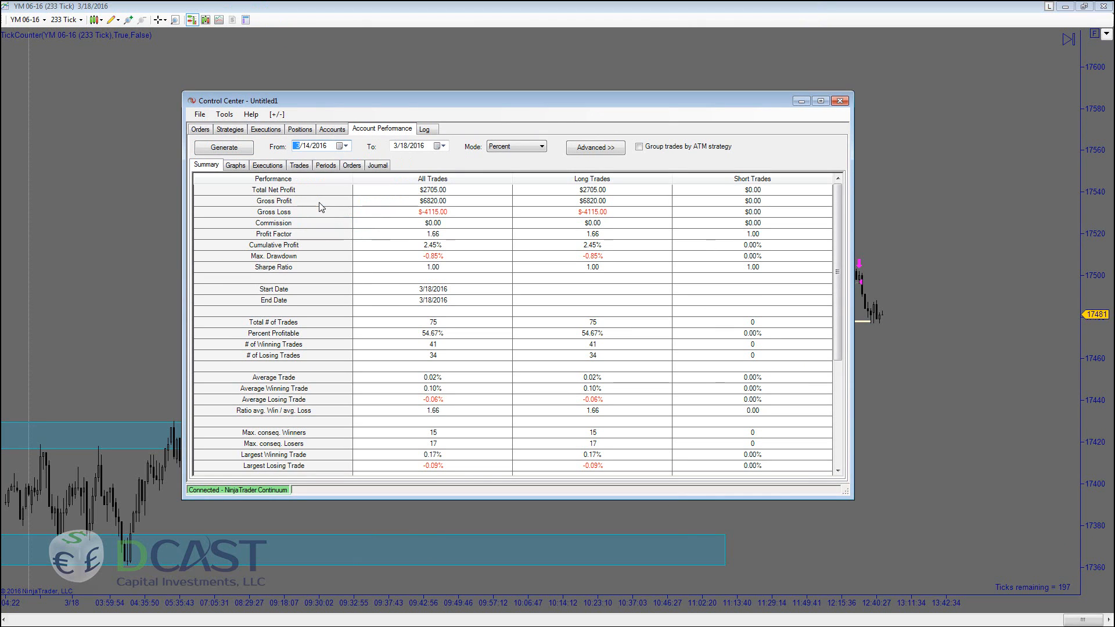
{"action": "left_click", "coordinate": [251, 148]}
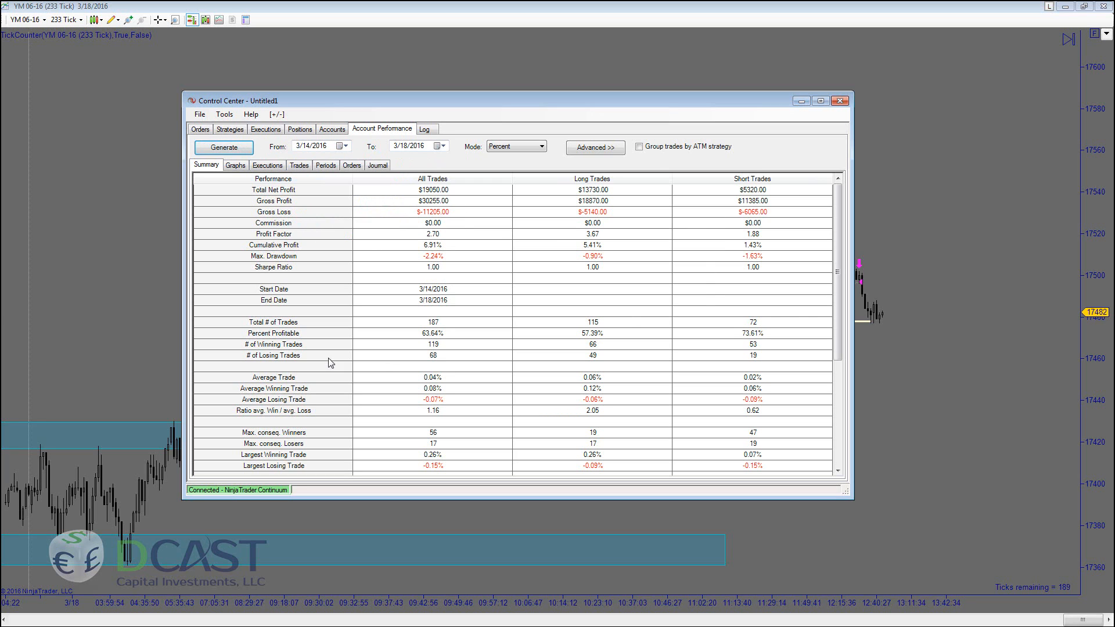
{"action": "left_click", "coordinate": [801, 101]}
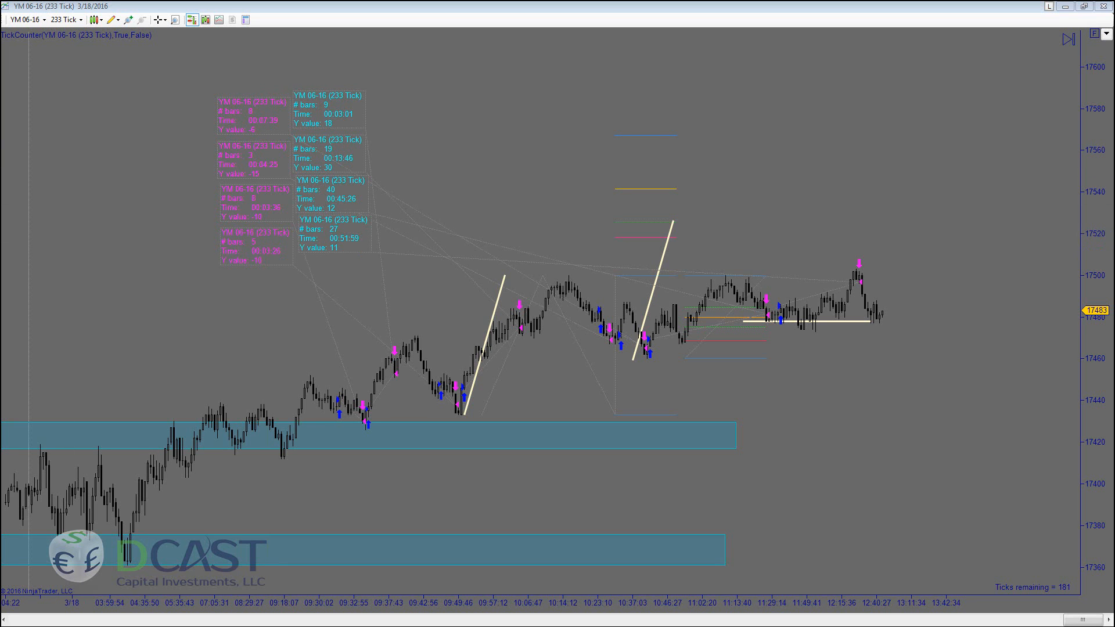
Switch to the DCAST Money Management.xlsx workbook in Excel and set the starting equity to 10,000.
{"action": "left_click_drag", "start_coordinate": [0, 0], "coordinate": [639, 44]}
{"action": "scroll", "coordinate": [639, 336], "scroll_direction": "up", "scroll_amount": 2}
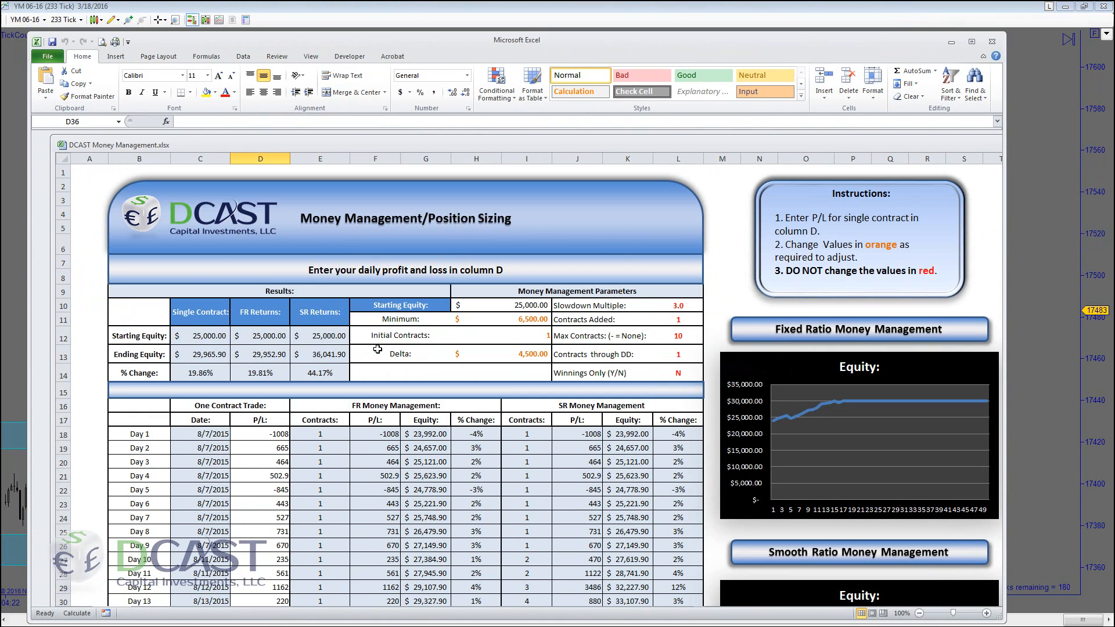
{"action": "left_click", "coordinate": [510, 308]}
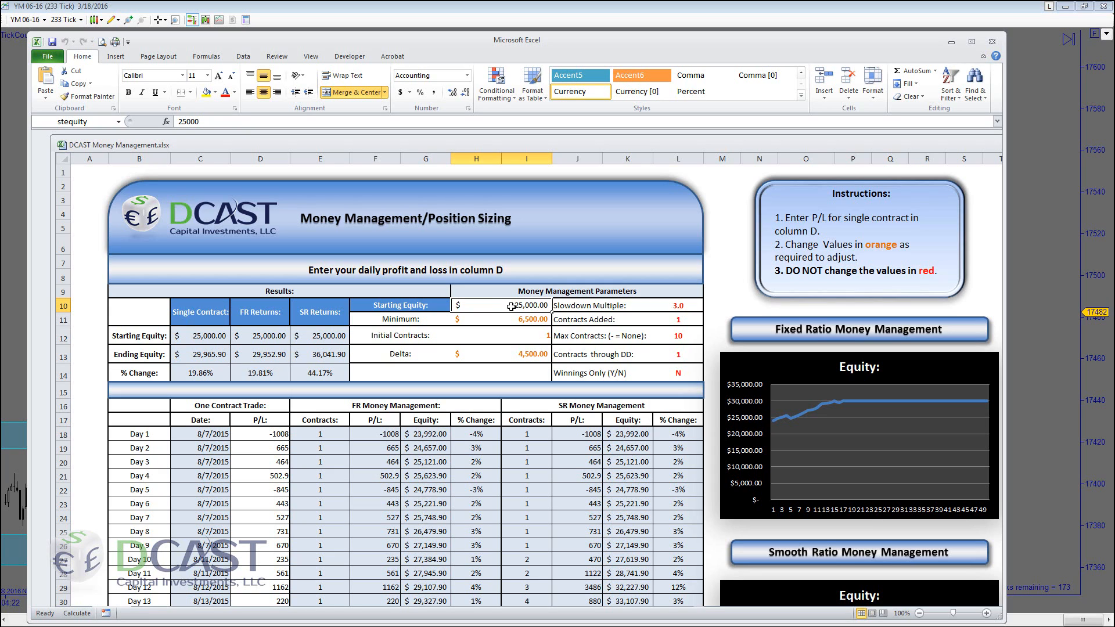
{"action": "type", "text": "10"}
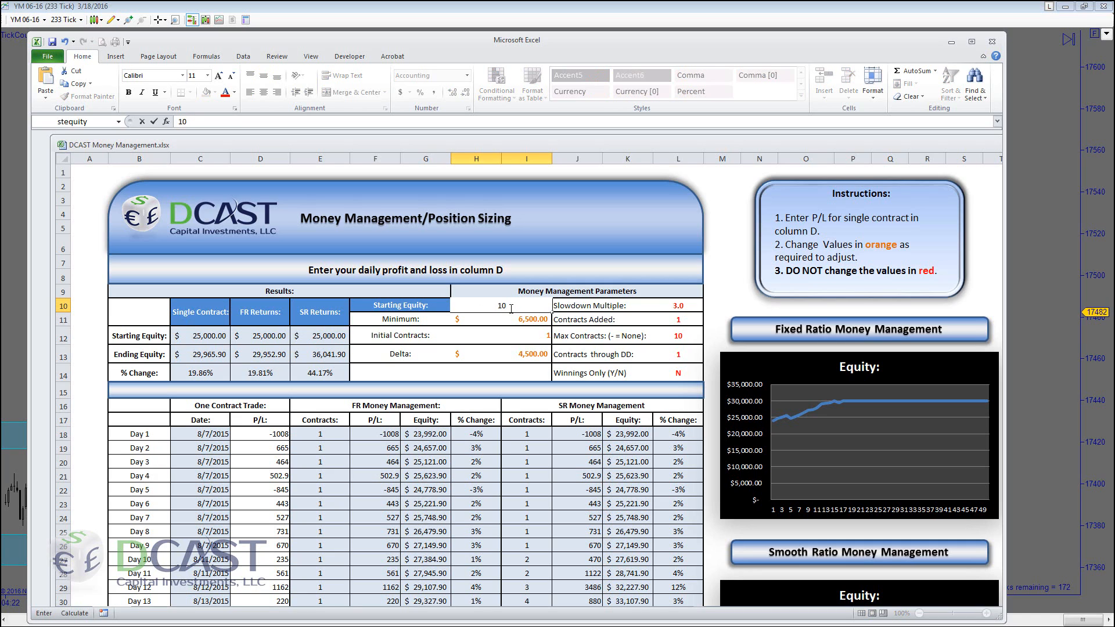
{"action": "type", "text": "000"}
{"action": "key", "text": "Return"}
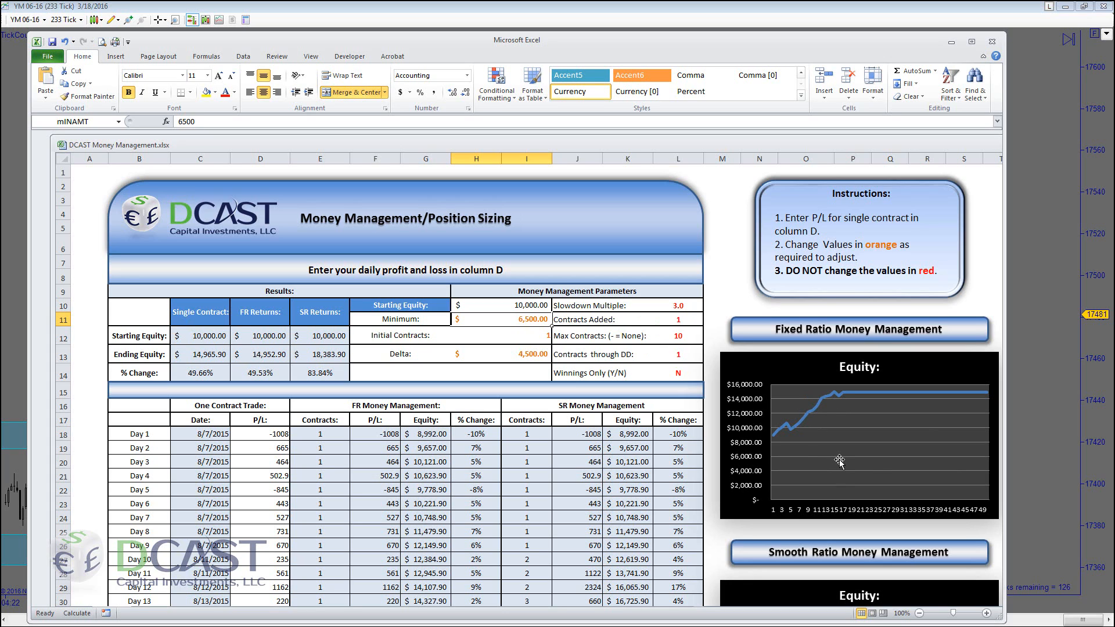
Clear the one-contract P/L values for Day 1 through Day 17 in column D.
{"action": "scroll", "coordinate": [832, 457], "scroll_direction": "down", "scroll_amount": 1}
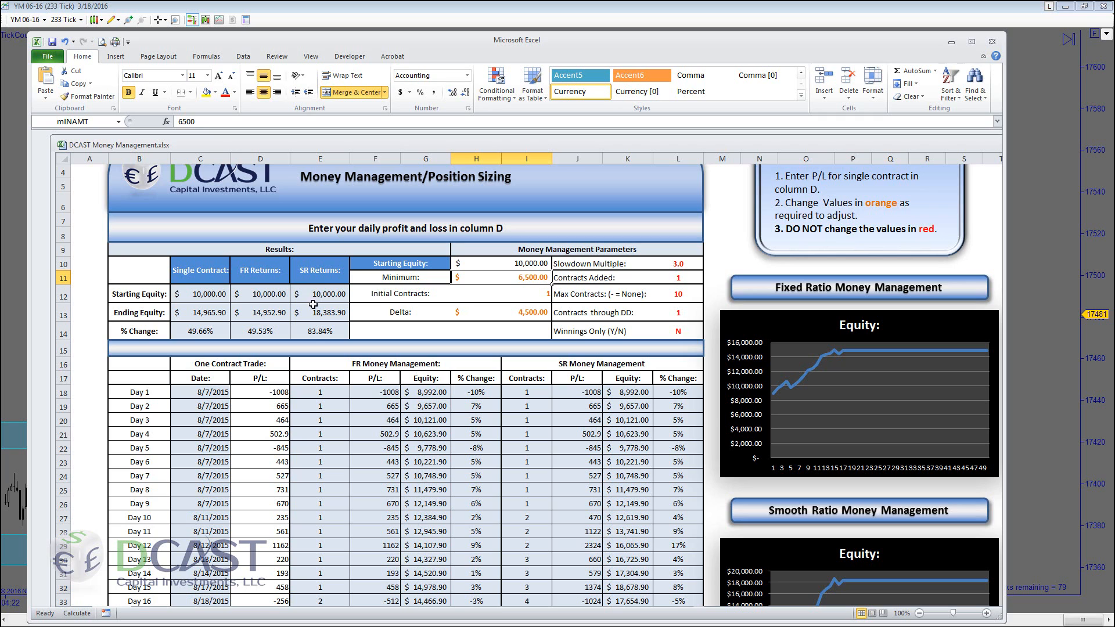
{"action": "scroll", "coordinate": [263, 391], "scroll_direction": "down", "scroll_amount": 1}
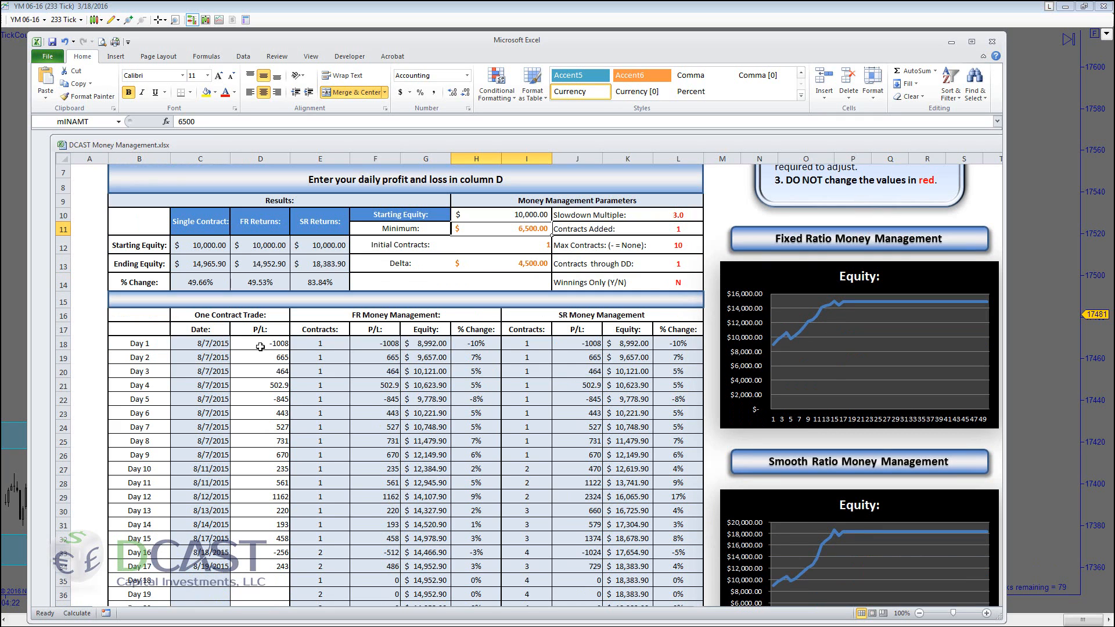
{"action": "left_click_drag", "start_coordinate": [260, 343], "coordinate": [253, 559]}
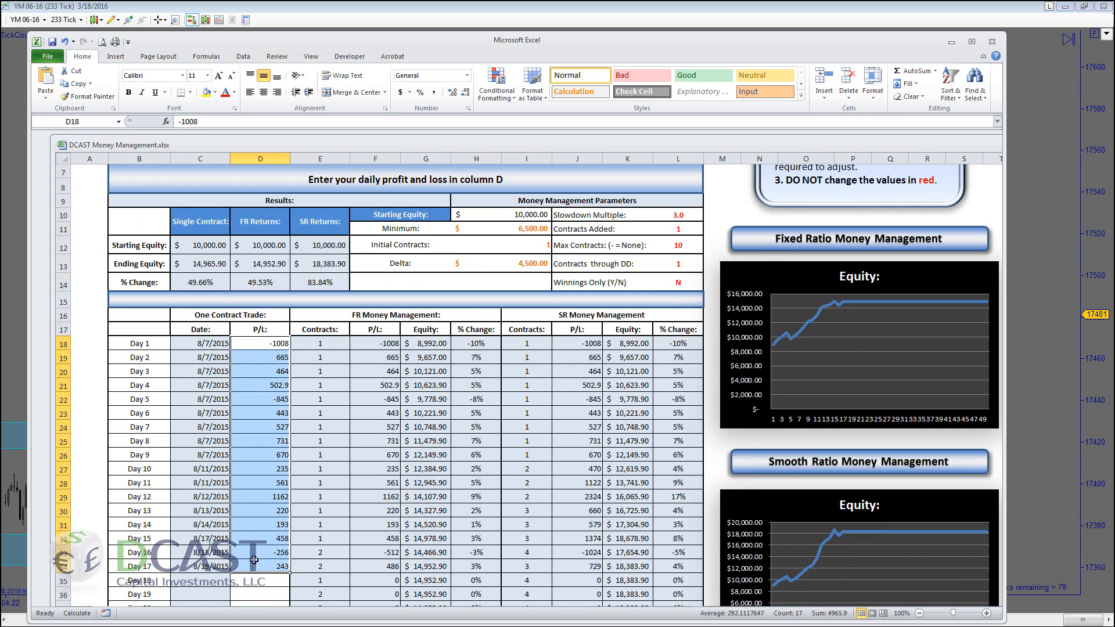
{"action": "key", "text": "Delete"}
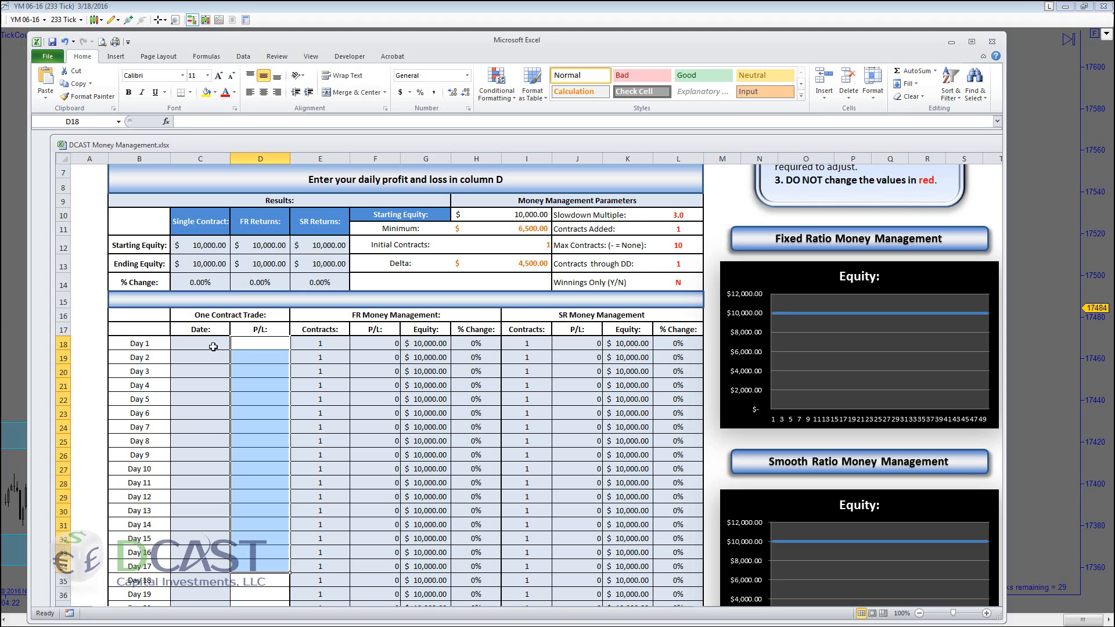
Enter a P/L of 200 for Day 1 and fill it down through Day 5.
{"action": "left_click", "coordinate": [245, 344]}
{"action": "type", "text": "200"}
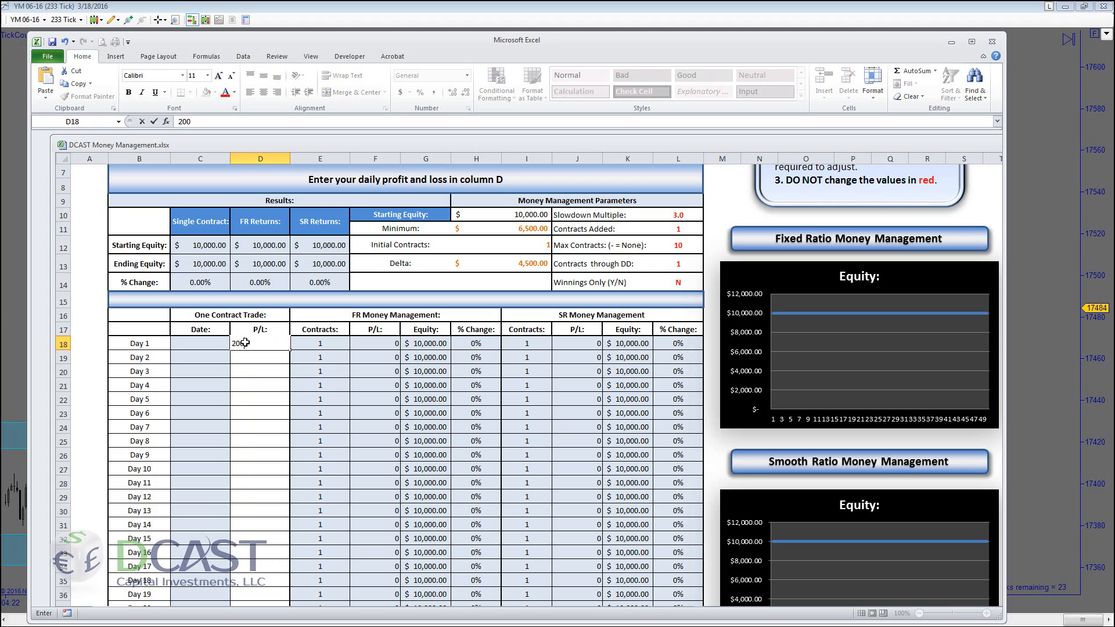
{"action": "key", "text": "Return"}
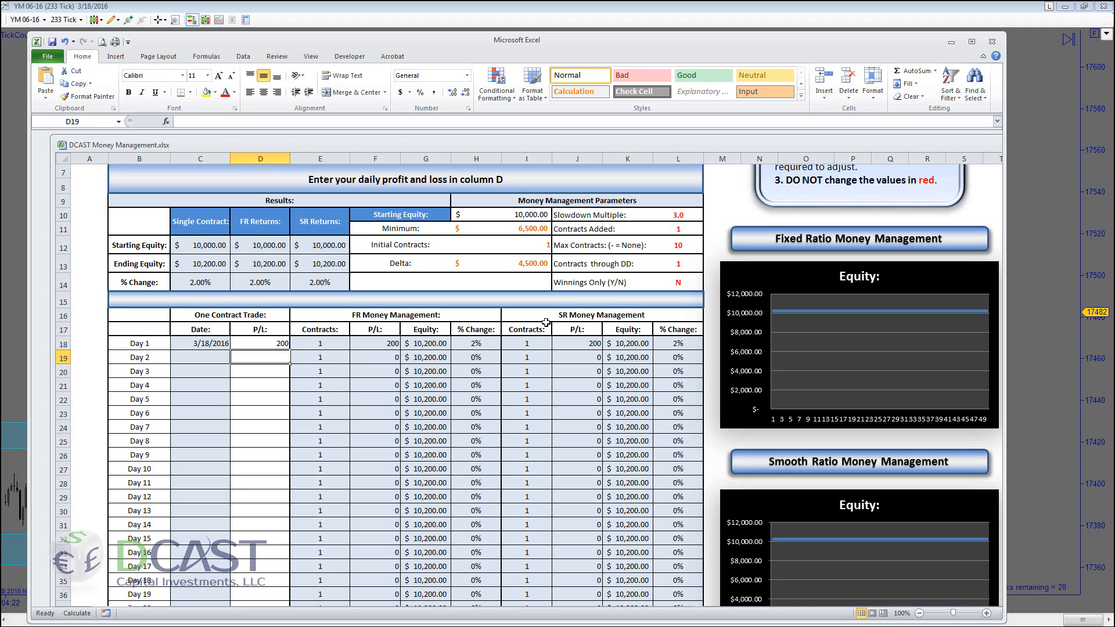
{"action": "scroll", "coordinate": [482, 330], "scroll_direction": "down", "scroll_amount": 2}
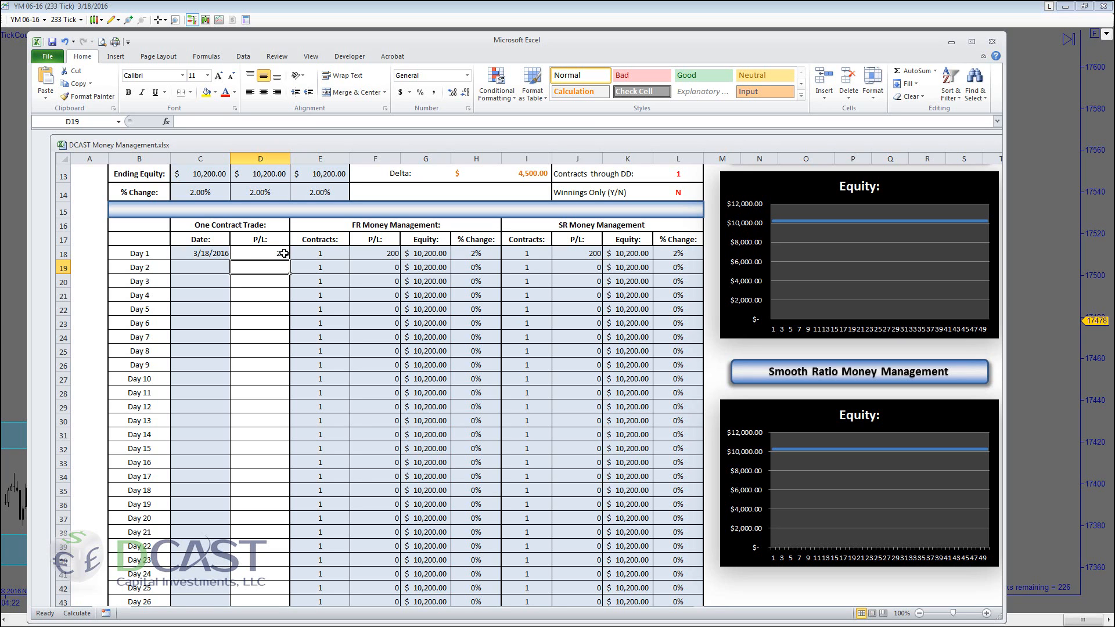
{"action": "left_click", "coordinate": [276, 255]}
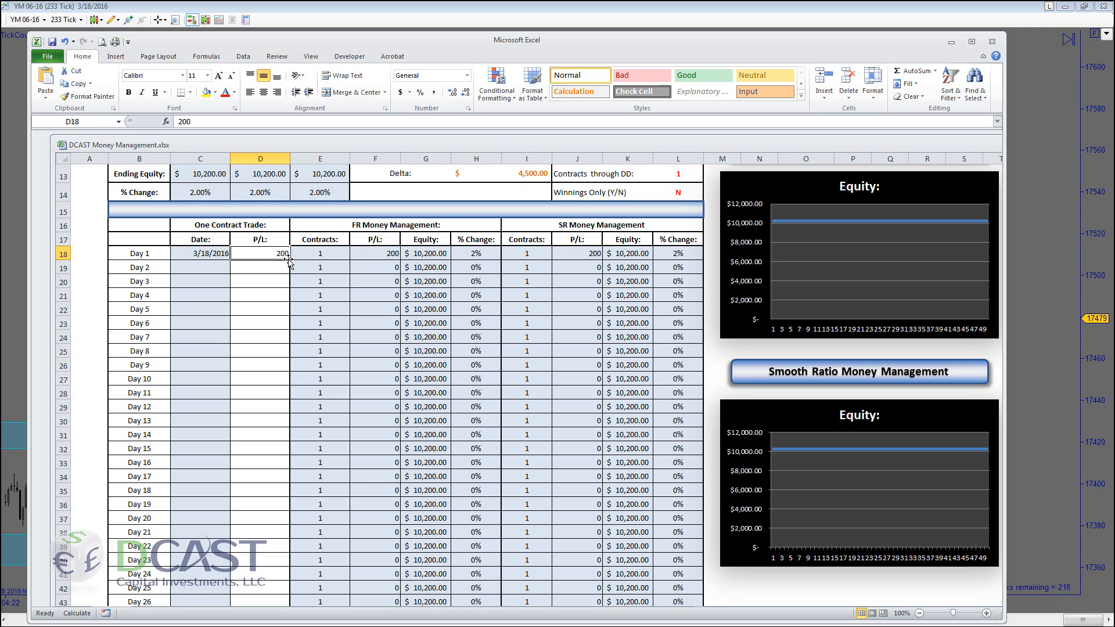
{"action": "left_click_drag", "start_coordinate": [289, 261], "coordinate": [285, 311]}
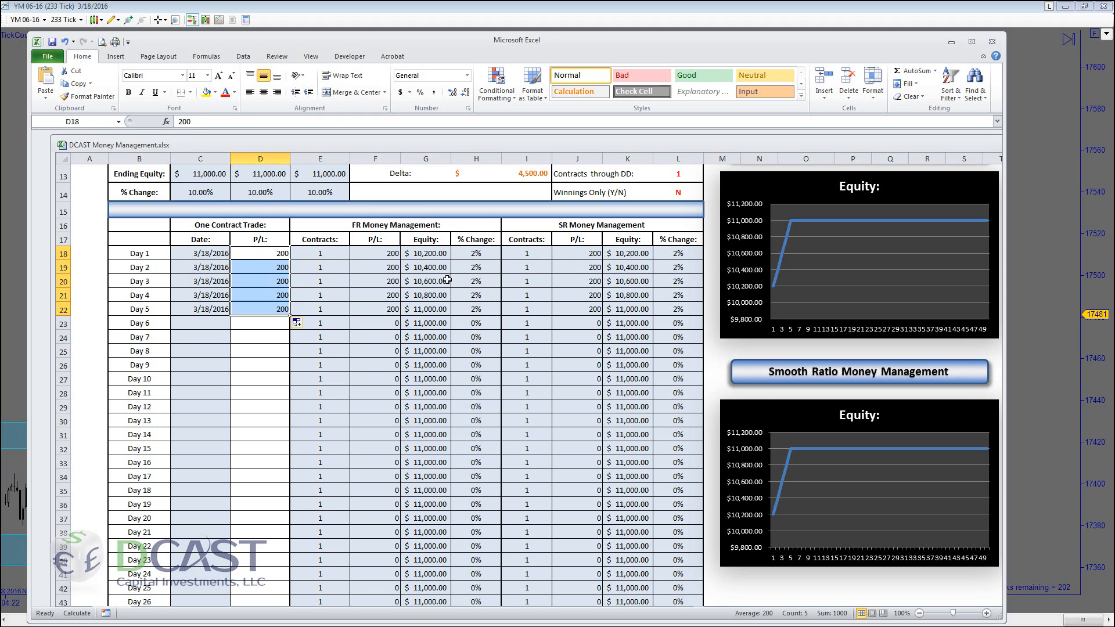
Extend the daily P/L of 200 from Day 5 down through Day 15.
{"action": "scroll", "coordinate": [415, 276], "scroll_direction": "up", "scroll_amount": 1}
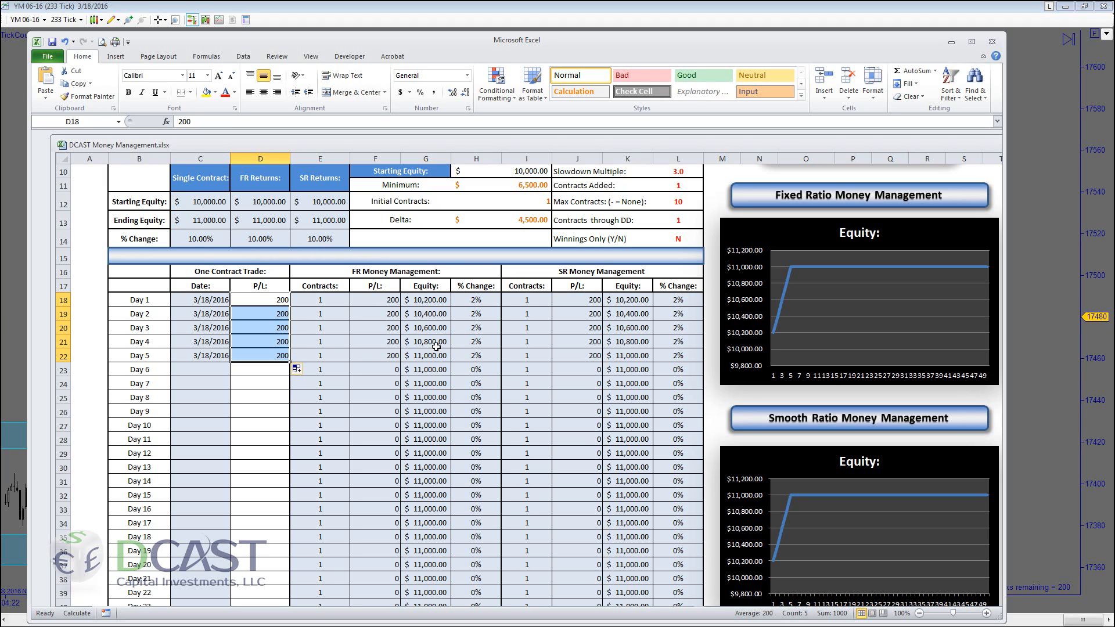
{"action": "scroll", "coordinate": [435, 349], "scroll_direction": "down", "scroll_amount": 1}
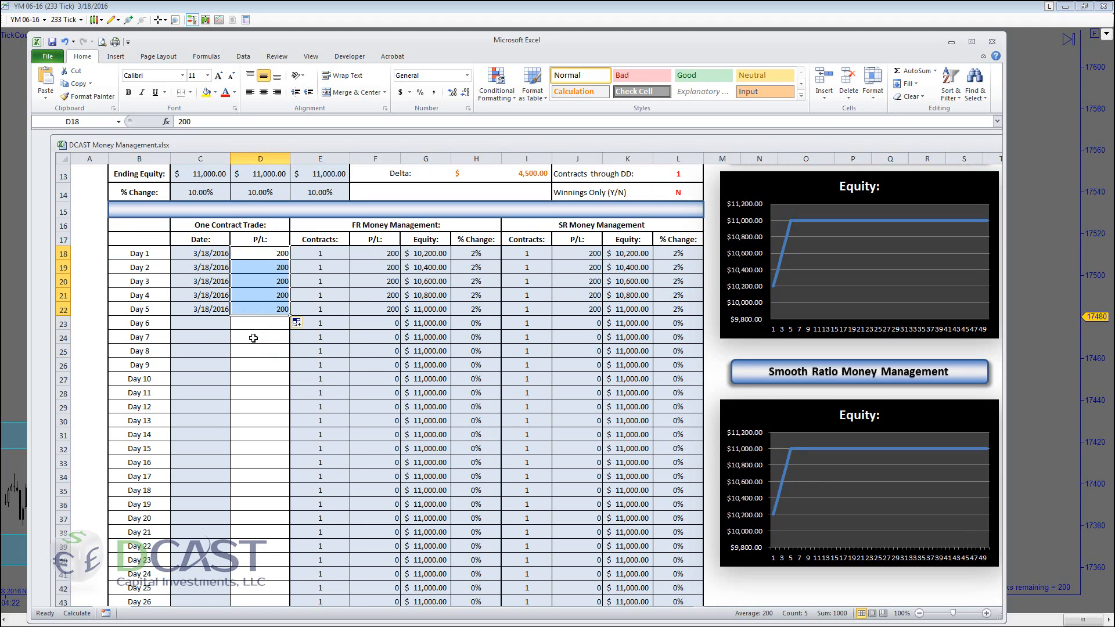
{"action": "left_click", "coordinate": [285, 322]}
{"action": "left_click", "coordinate": [287, 313]}
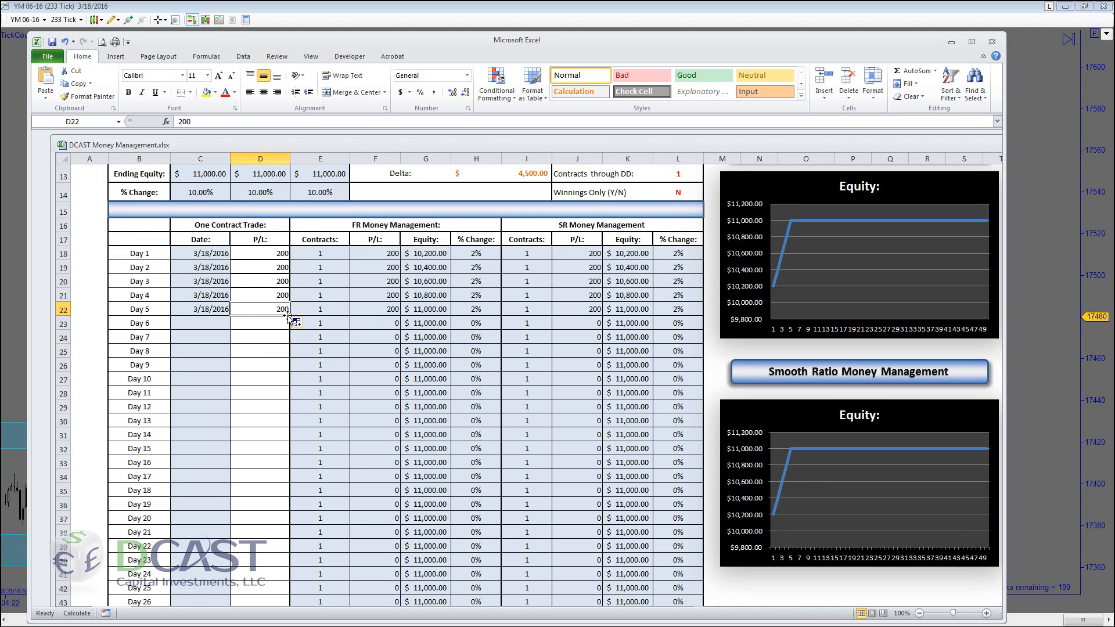
{"action": "left_click_drag", "start_coordinate": [289, 315], "coordinate": [289, 383]}
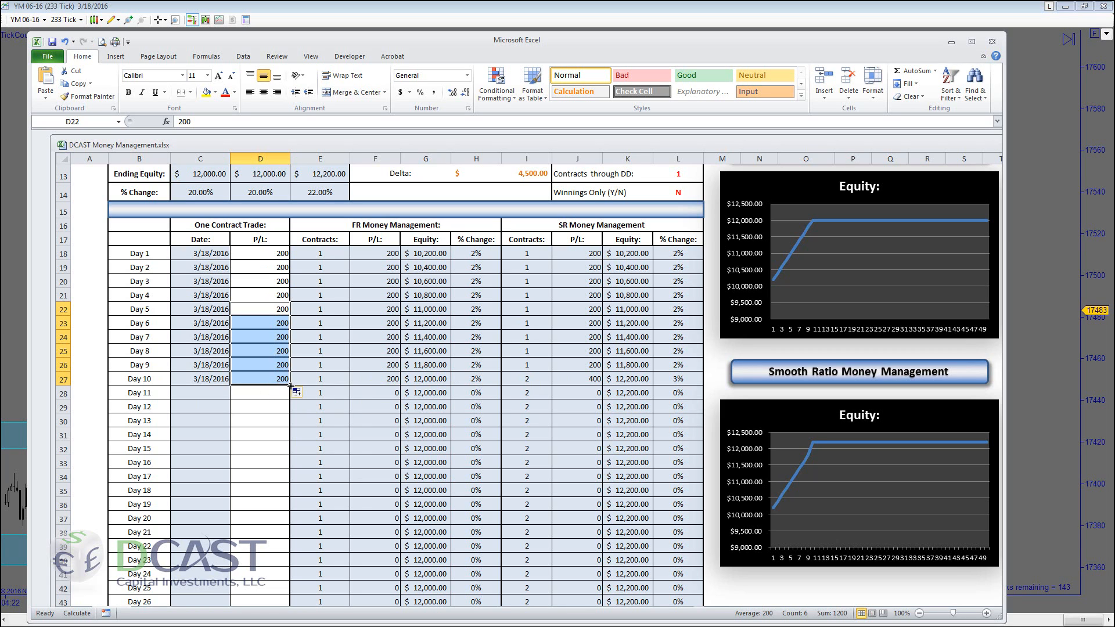
{"action": "left_click_drag", "start_coordinate": [291, 385], "coordinate": [285, 451]}
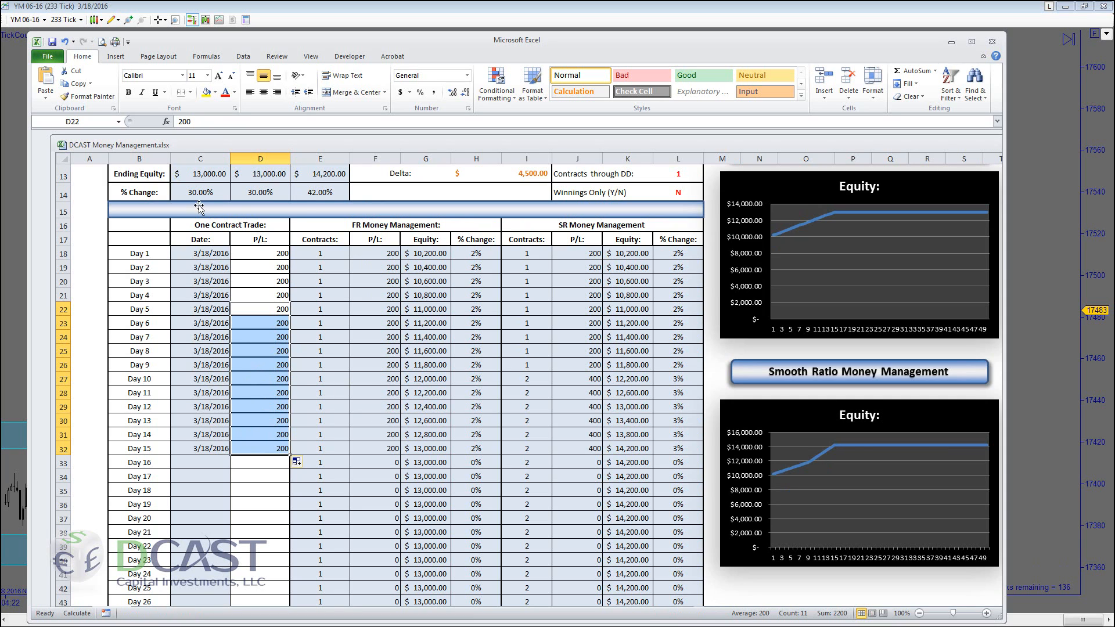
Review the results summary and fill the daily P/L of 200 down through Day 20.
{"action": "scroll", "coordinate": [209, 213], "scroll_direction": "up", "scroll_amount": 1}
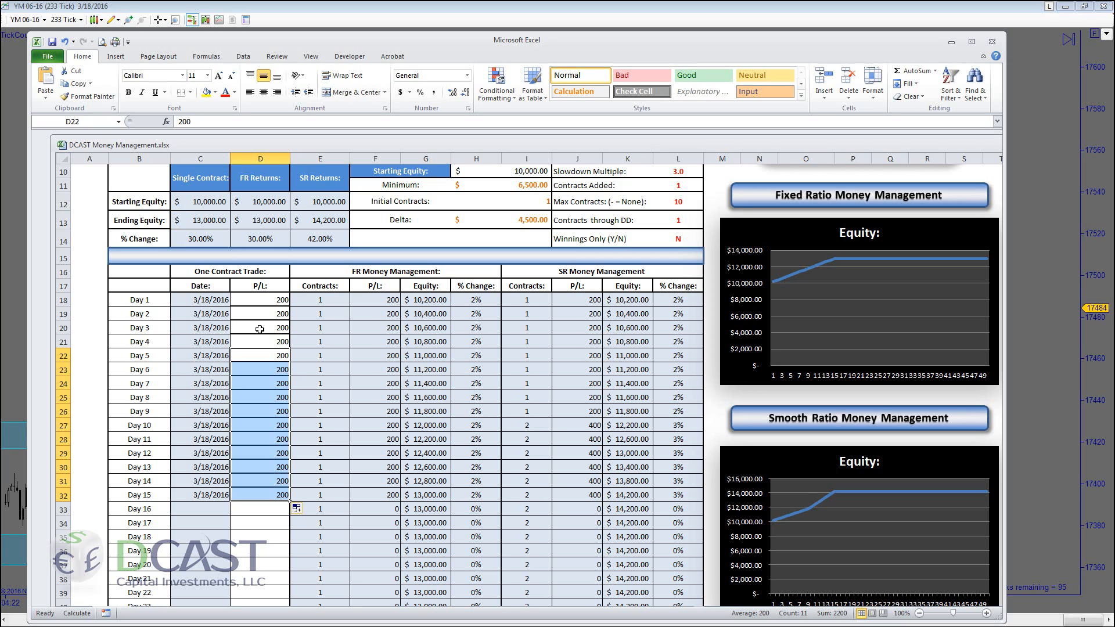
{"action": "scroll", "coordinate": [260, 329], "scroll_direction": "down", "scroll_amount": 2}
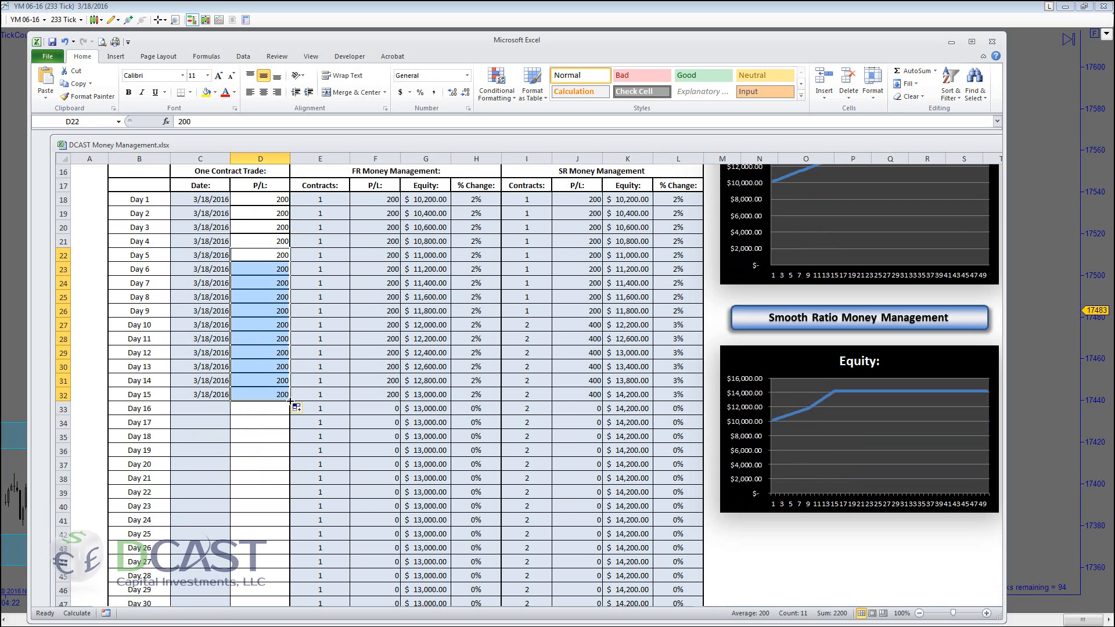
{"action": "left_click_drag", "start_coordinate": [291, 401], "coordinate": [288, 469]}
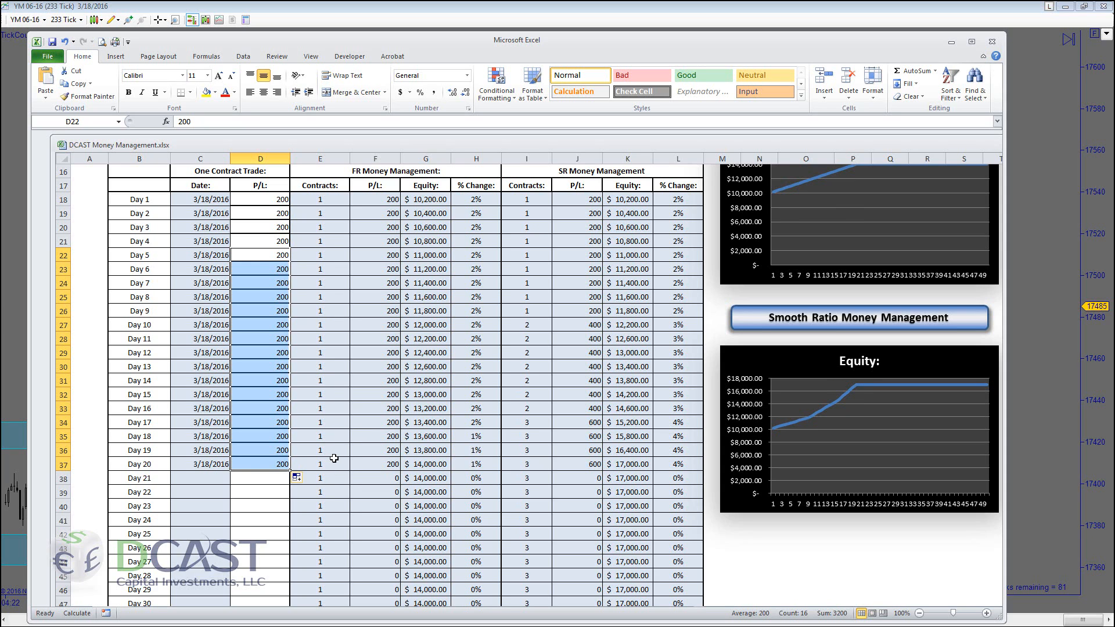
Check the returns of both money management methods and fill the 200 P/L down through Day 25.
{"action": "scroll", "coordinate": [328, 459], "scroll_direction": "up", "scroll_amount": 2}
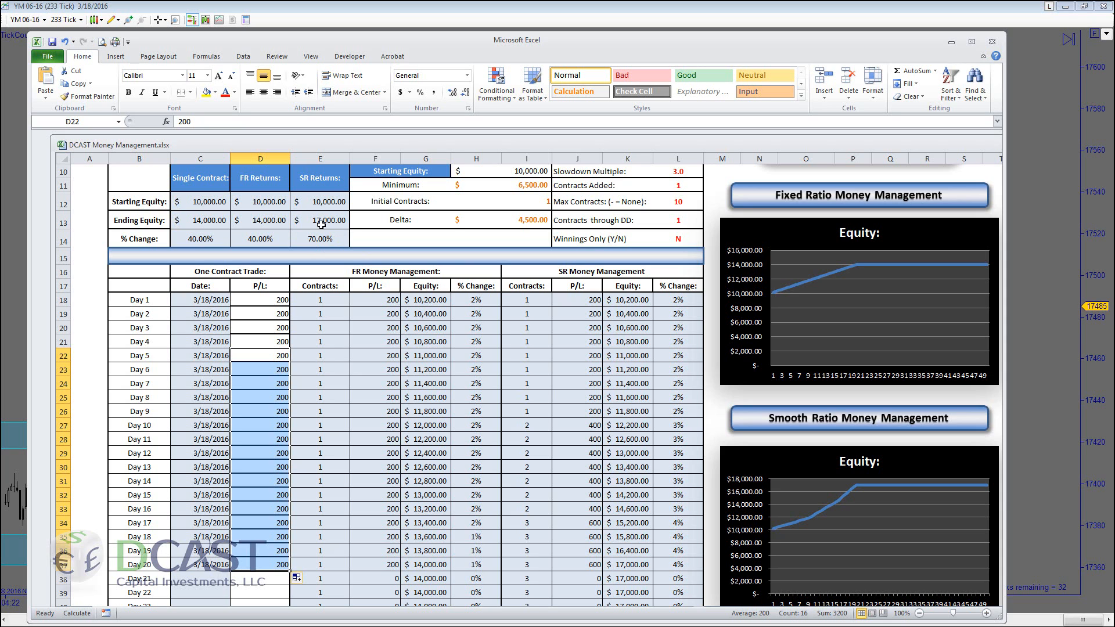
{"action": "scroll", "coordinate": [299, 360], "scroll_direction": "down", "scroll_amount": 3}
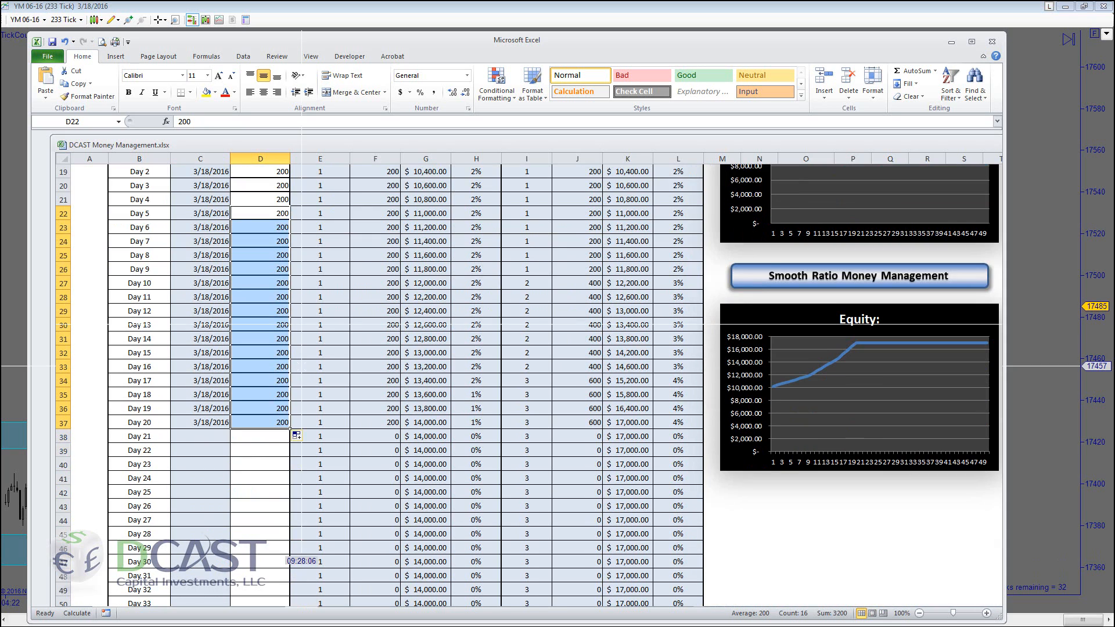
{"action": "scroll", "coordinate": [299, 365], "scroll_direction": "down", "scroll_amount": 2}
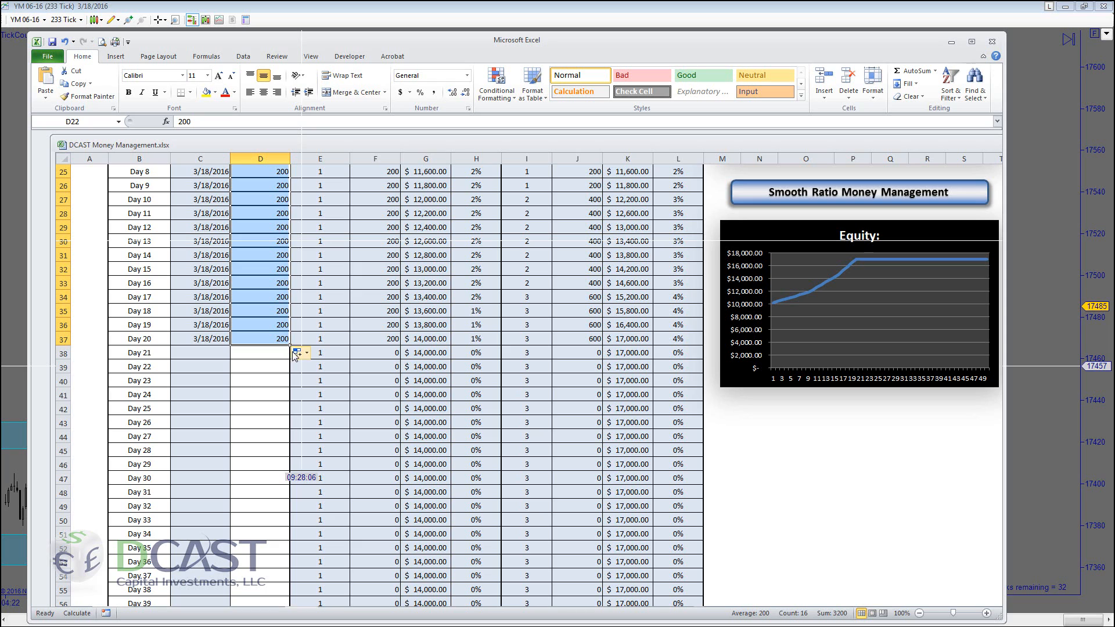
{"action": "left_click_drag", "start_coordinate": [290, 346], "coordinate": [293, 414]}
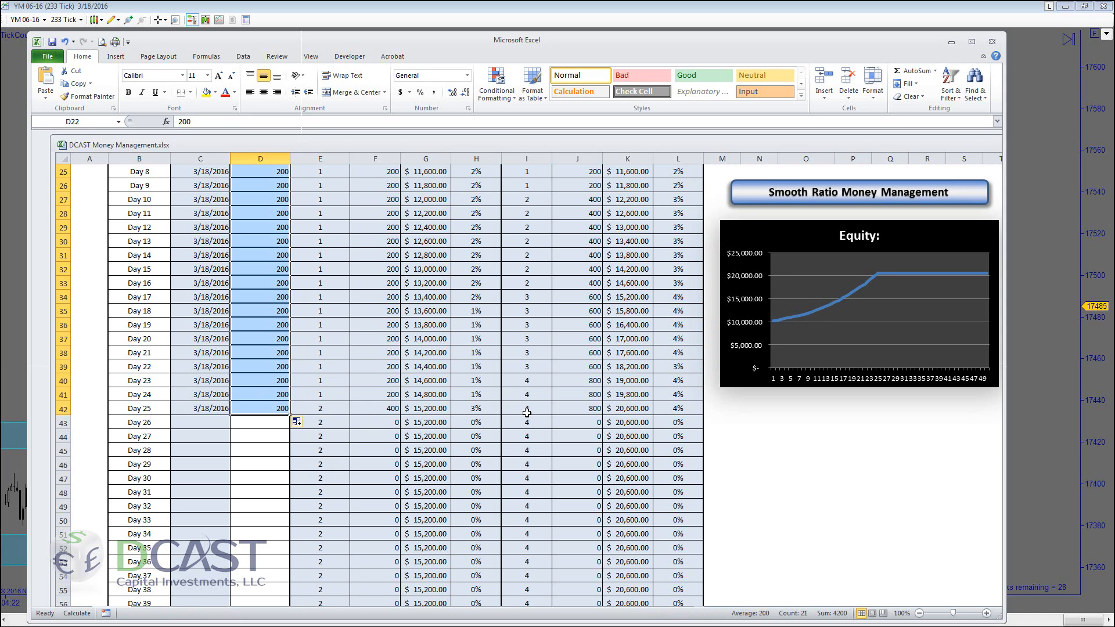
Compare the ending equity figures and continue the 200 daily P/L down through Day 30.
{"action": "scroll", "coordinate": [526, 412], "scroll_direction": "up", "scroll_amount": 1}
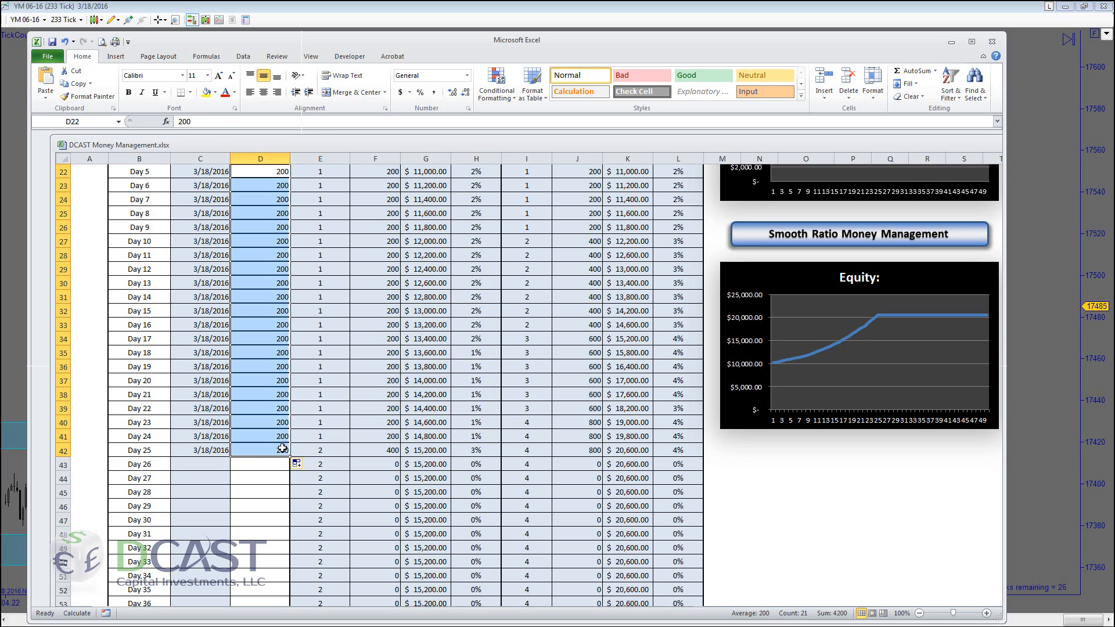
{"action": "scroll", "coordinate": [277, 452], "scroll_direction": "up", "scroll_amount": 3}
{"action": "scroll", "coordinate": [284, 431], "scroll_direction": "up", "scroll_amount": 1}
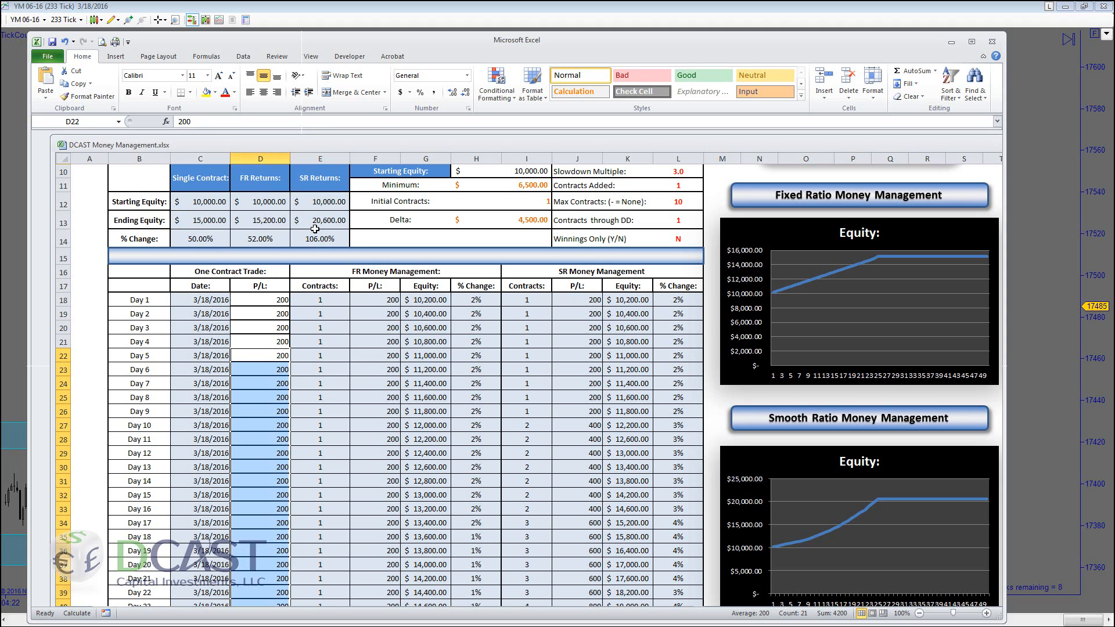
{"action": "scroll", "coordinate": [325, 296], "scroll_direction": "down", "scroll_amount": 4}
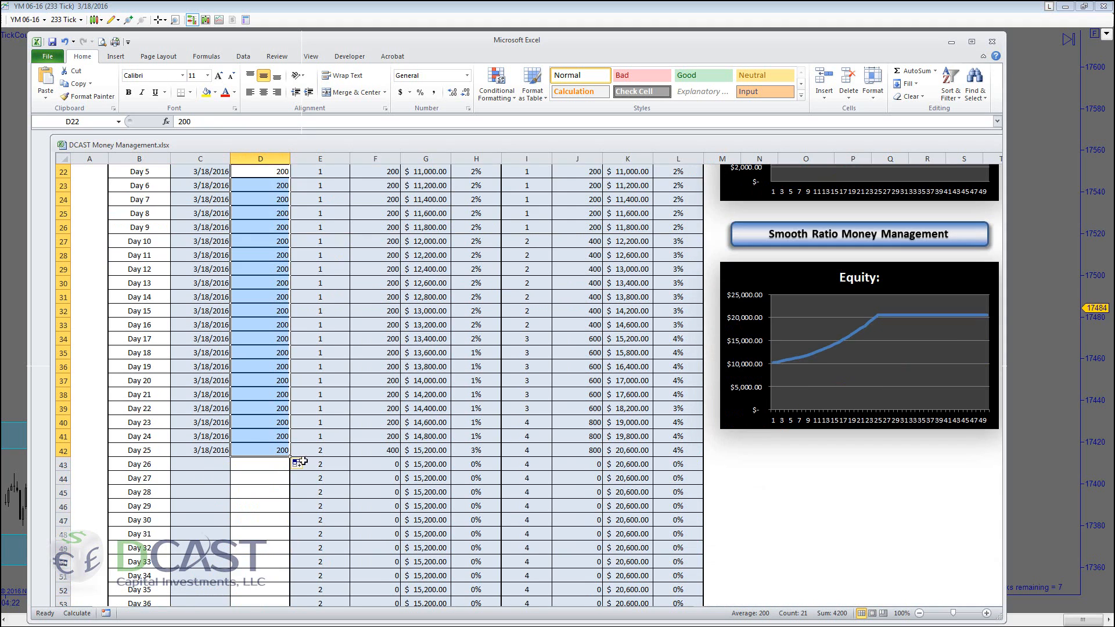
{"action": "left_click_drag", "start_coordinate": [289, 457], "coordinate": [295, 526]}
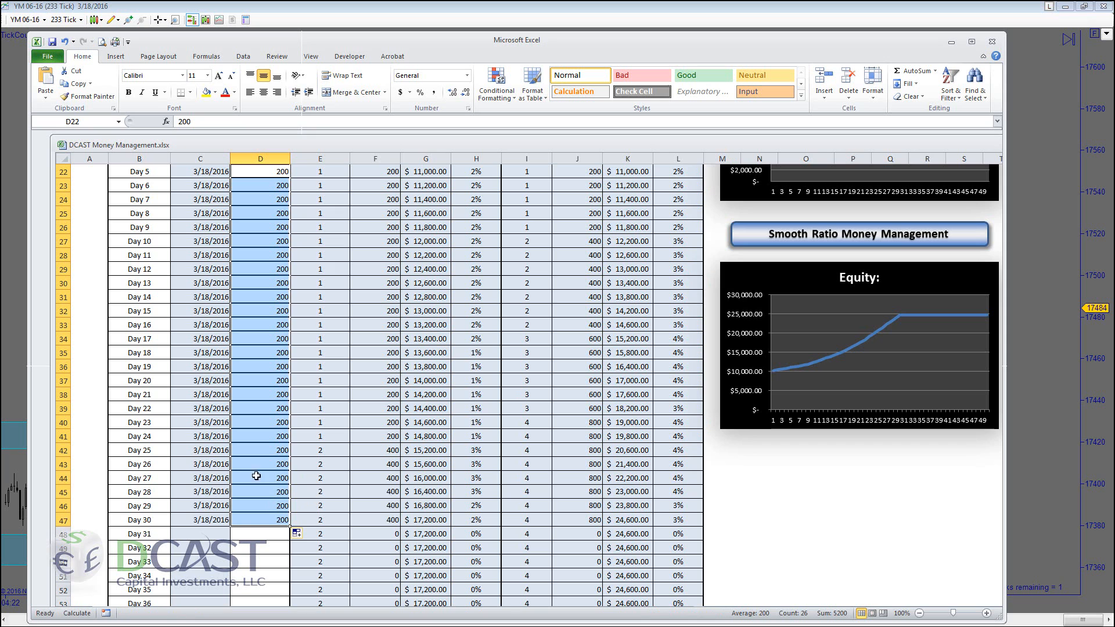
Check the ending equity in the results summary and fill the daily P/L of 200 down through Day 35.
{"action": "scroll", "coordinate": [370, 451], "scroll_direction": "up", "scroll_amount": 3}
{"action": "scroll", "coordinate": [370, 451], "scroll_direction": "up", "scroll_amount": 3}
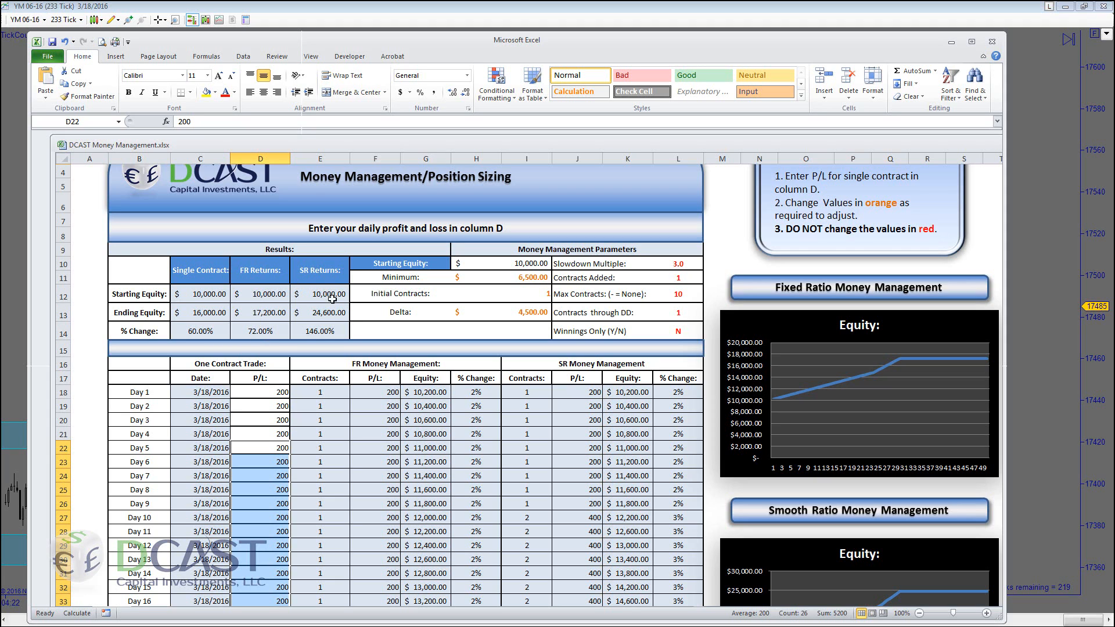
{"action": "scroll", "coordinate": [310, 332], "scroll_direction": "down", "scroll_amount": 7}
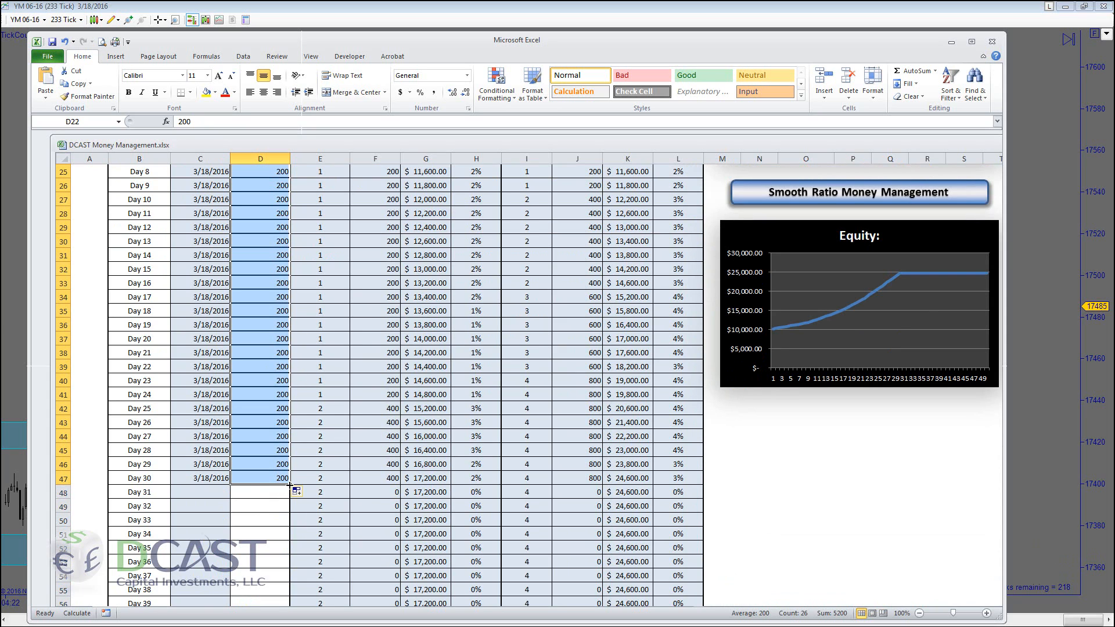
{"action": "left_click_drag", "start_coordinate": [290, 484], "coordinate": [292, 549]}
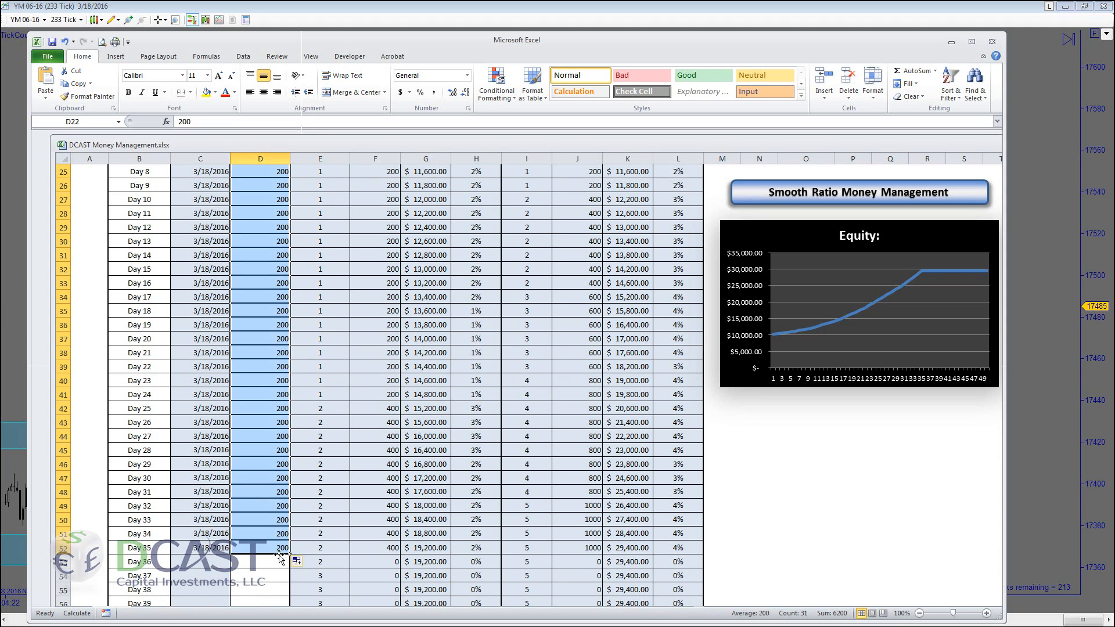
Compare the returns and contract counts of both methods and extend the 200 daily P/L down through Day 40.
{"action": "scroll", "coordinate": [288, 522], "scroll_direction": "up", "scroll_amount": 6}
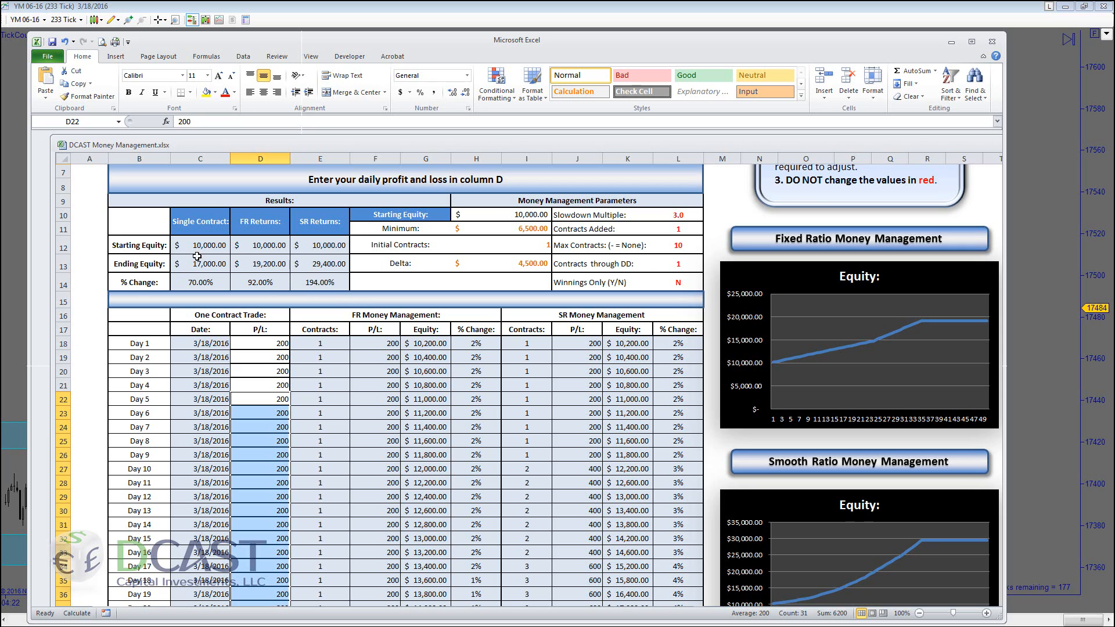
{"action": "scroll", "coordinate": [278, 353], "scroll_direction": "down", "scroll_amount": 1}
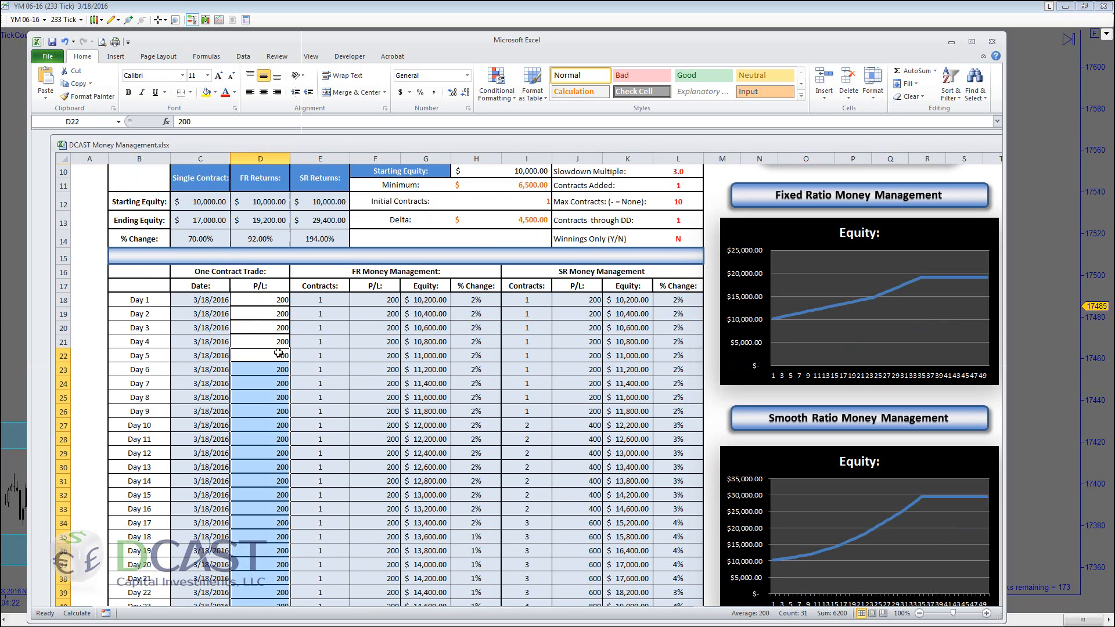
{"action": "scroll", "coordinate": [279, 353], "scroll_direction": "down", "scroll_amount": 1}
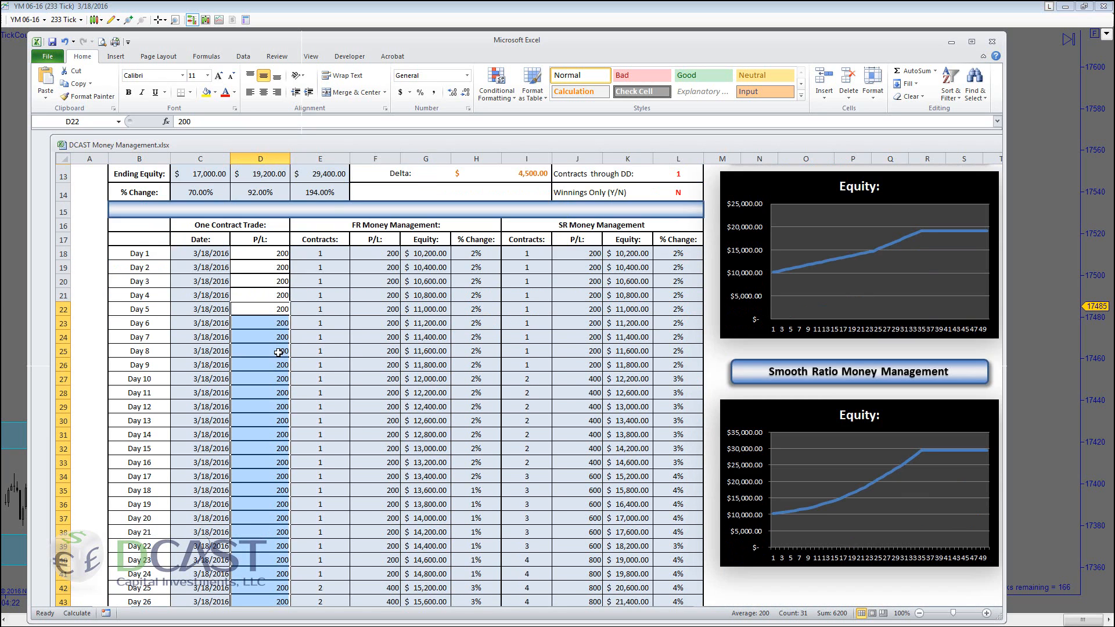
{"action": "scroll", "coordinate": [276, 349], "scroll_direction": "down", "scroll_amount": 3}
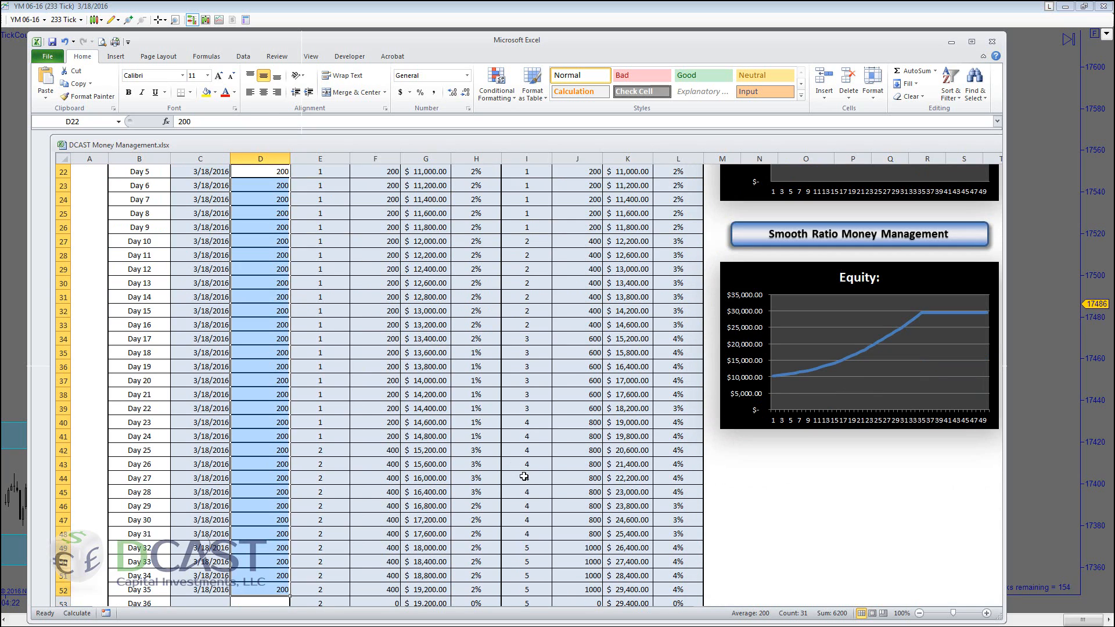
{"action": "scroll", "coordinate": [524, 476], "scroll_direction": "down", "scroll_amount": 1}
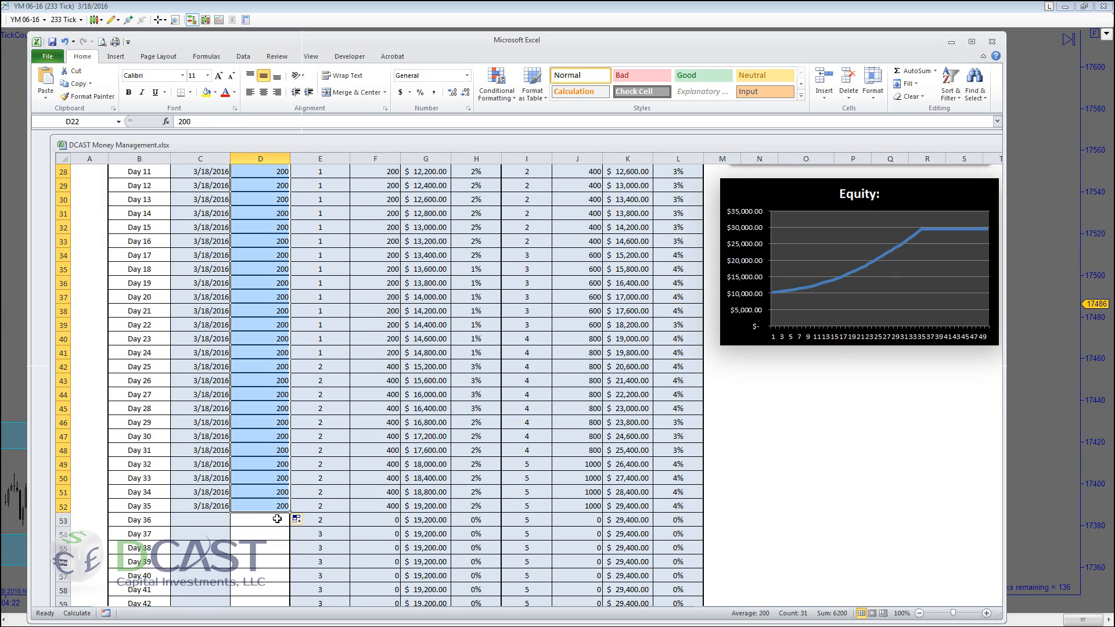
{"action": "left_click_drag", "start_coordinate": [289, 511], "coordinate": [293, 578]}
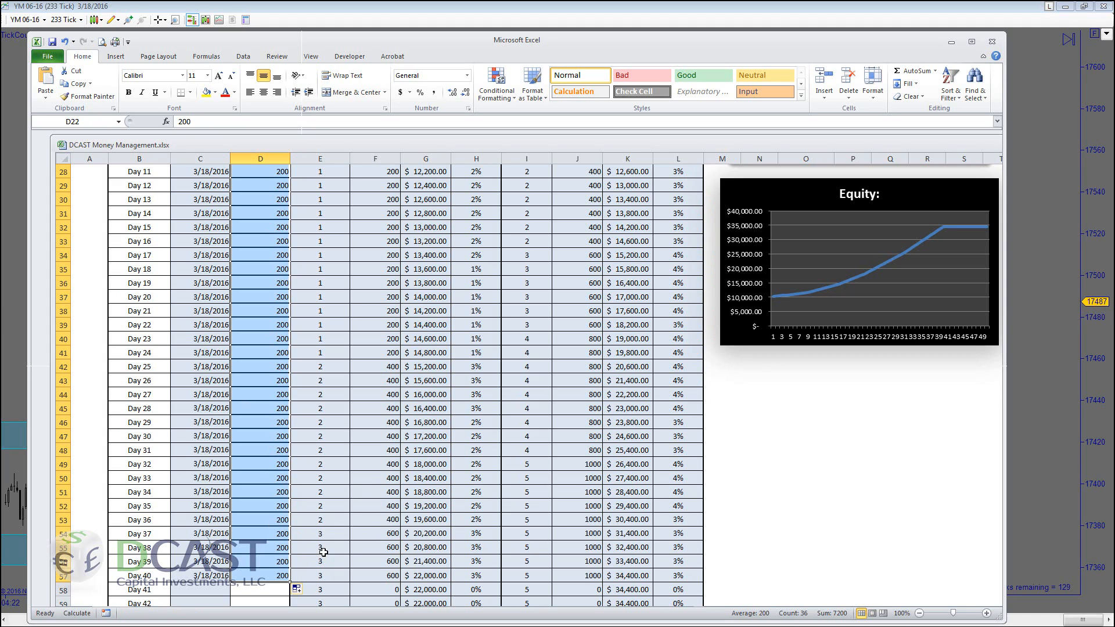
Review the results summary and enter a loss of -800 as the P/L for Day 41.
{"action": "scroll", "coordinate": [374, 523], "scroll_direction": "up", "scroll_amount": 1}
{"action": "scroll", "coordinate": [374, 523], "scroll_direction": "up", "scroll_amount": 7}
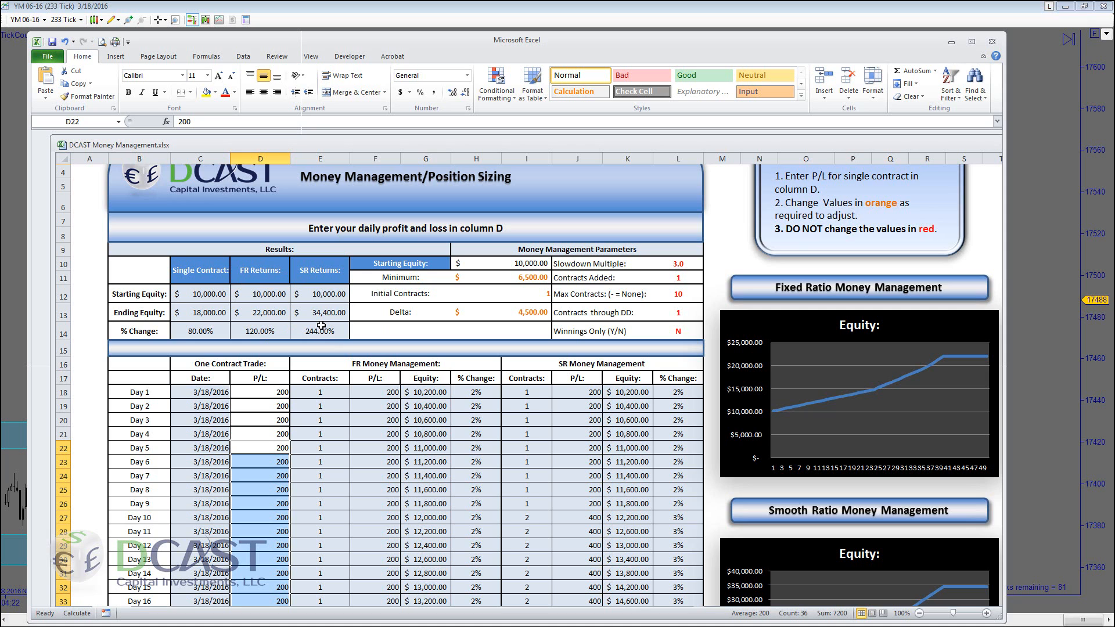
{"action": "scroll", "coordinate": [321, 325], "scroll_direction": "down", "scroll_amount": 7}
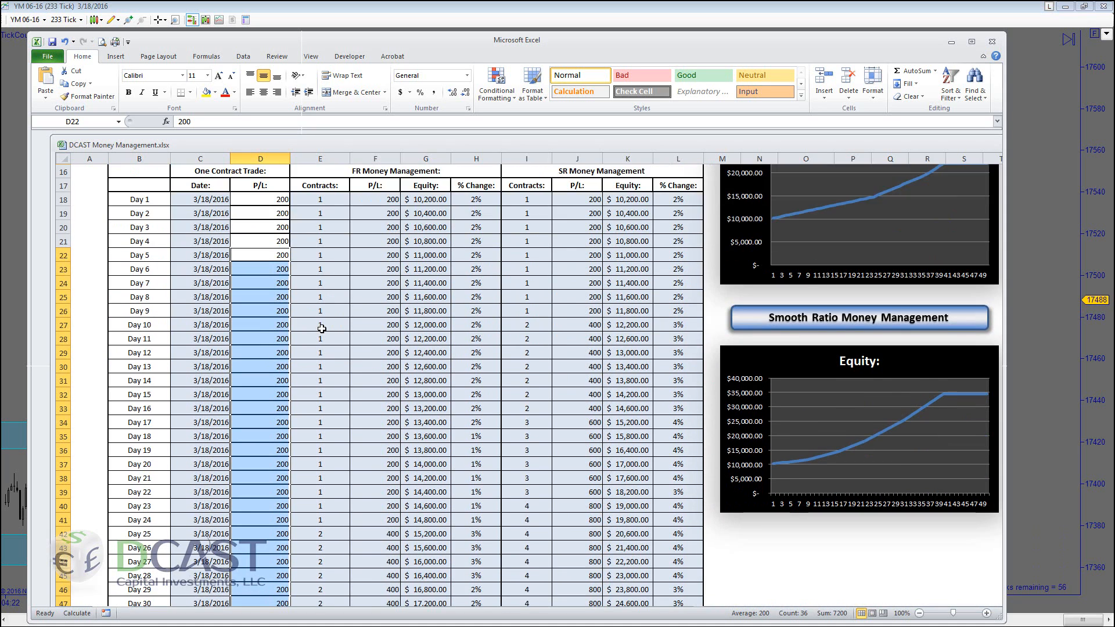
{"action": "scroll", "coordinate": [320, 327], "scroll_direction": "down", "scroll_amount": 3}
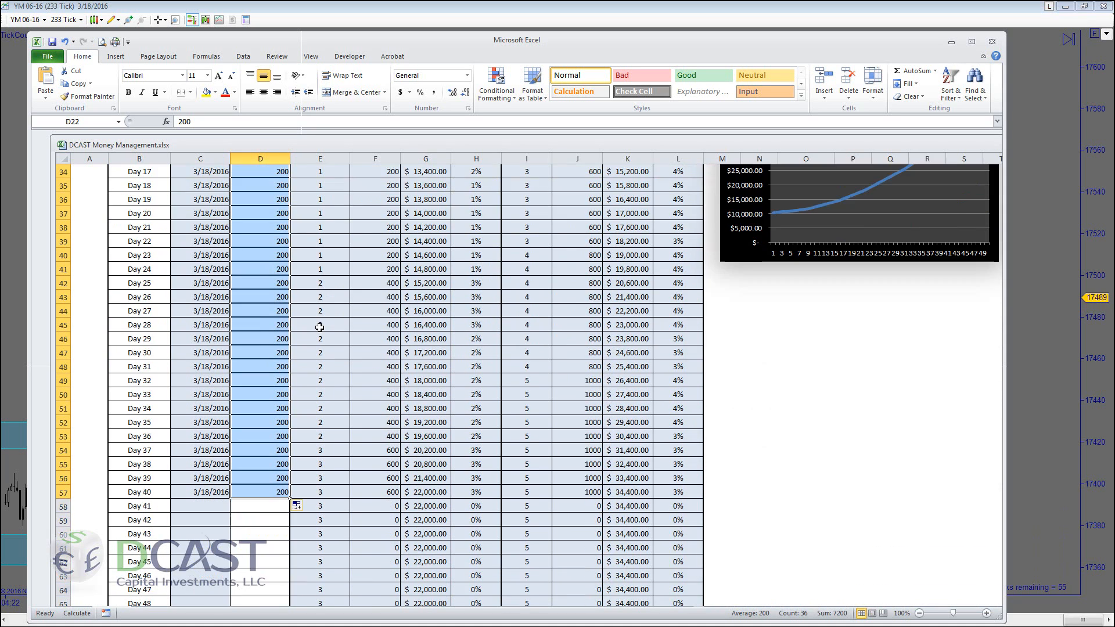
{"action": "left_click", "coordinate": [255, 510]}
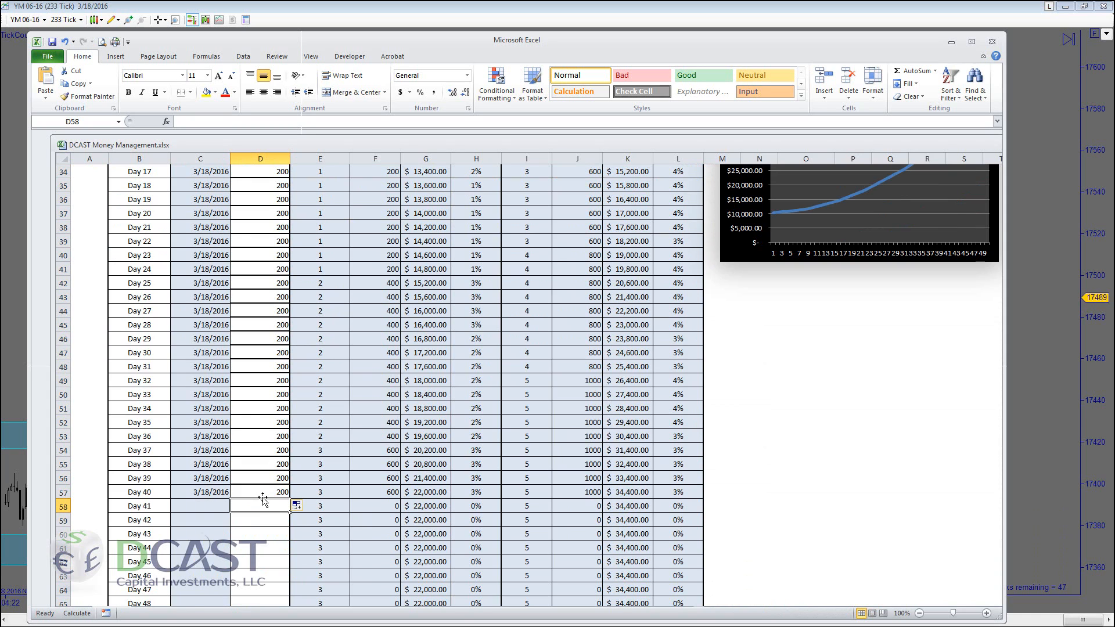
{"action": "type", "text": "-8"}
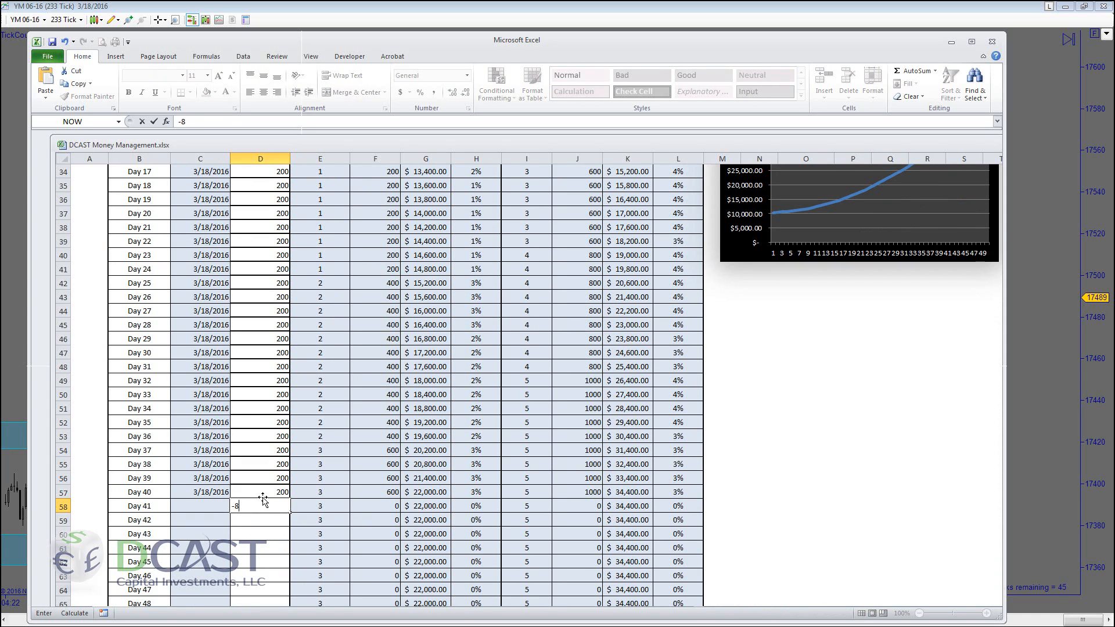
{"action": "type", "text": "00"}
{"action": "key", "text": "Return"}
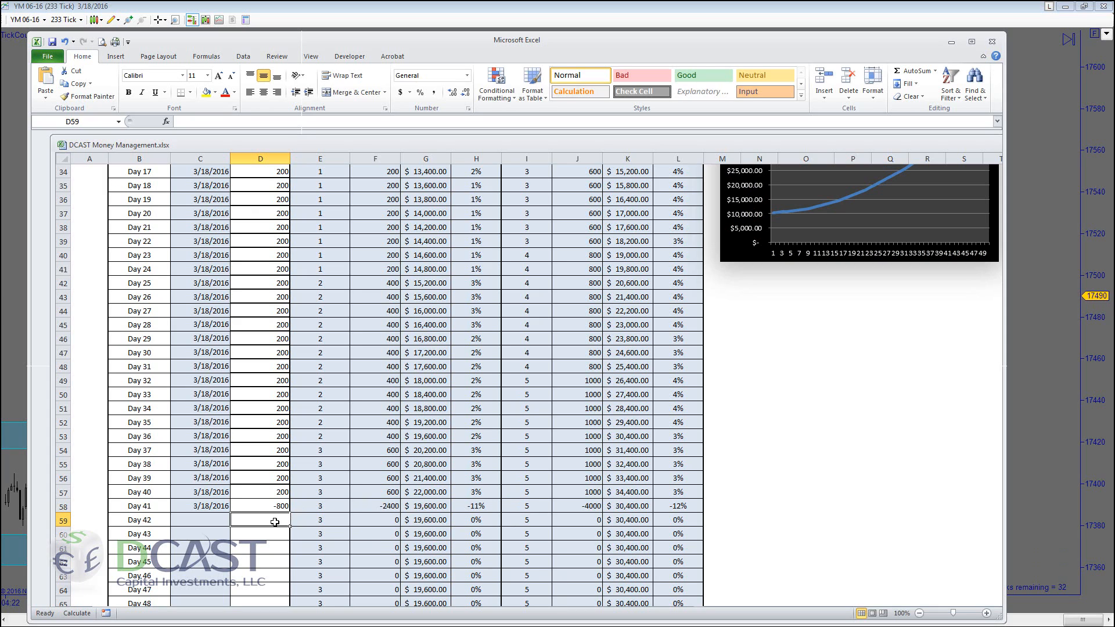
Enter further losses in the P/L column: -400 for Day 42, -600 for Day 43 and -800 for Day 44.
{"action": "type", "text": "-"}
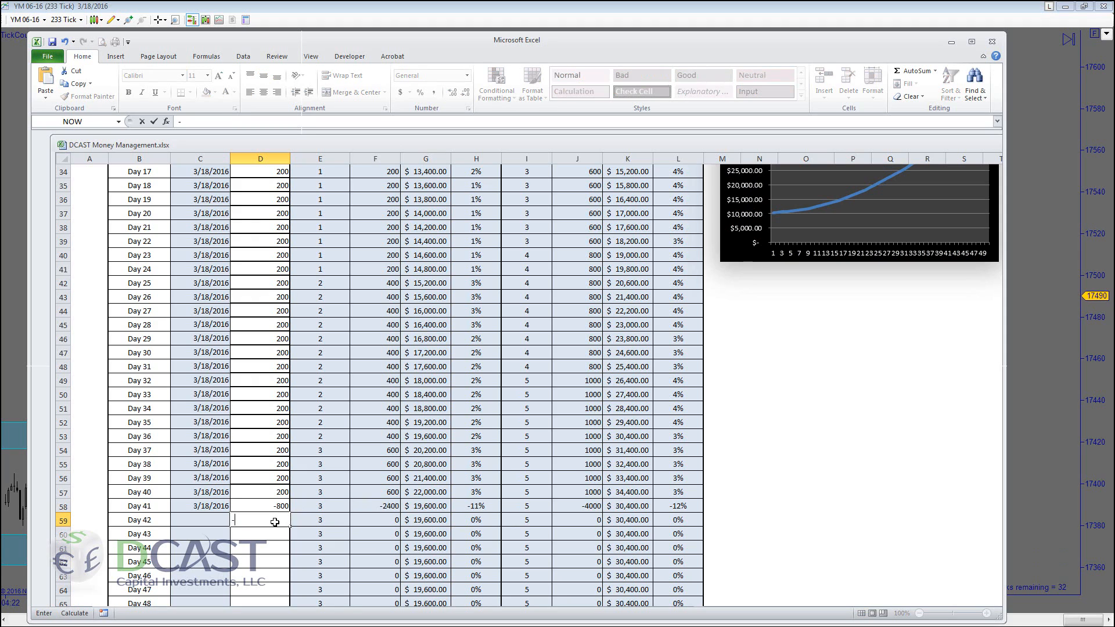
{"action": "type", "text": "400"}
{"action": "key", "text": "Return"}
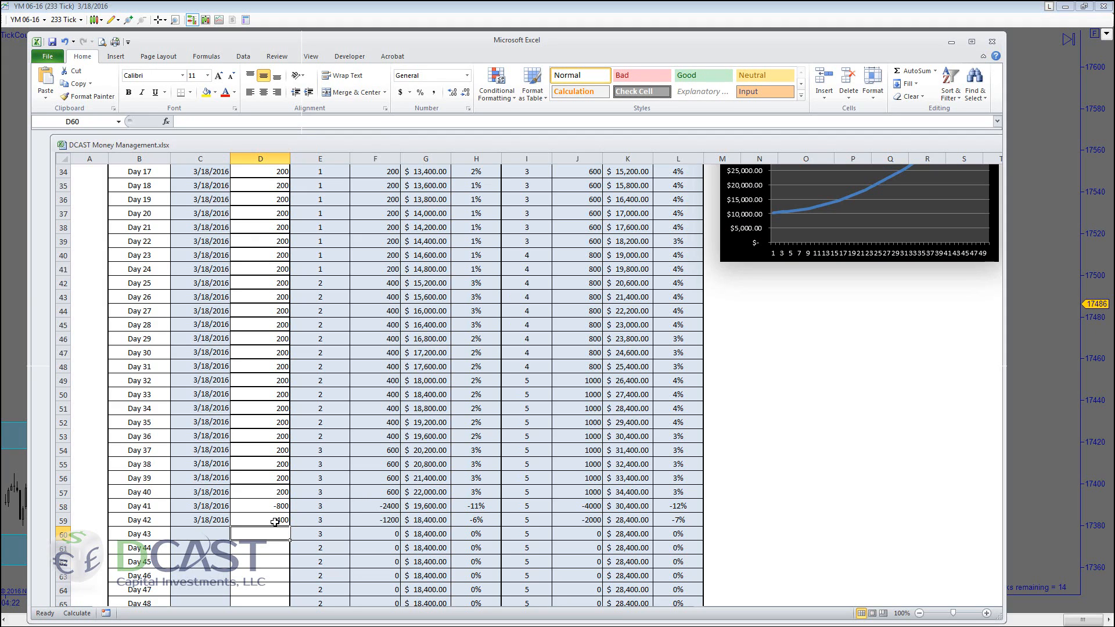
{"action": "type", "text": "-"}
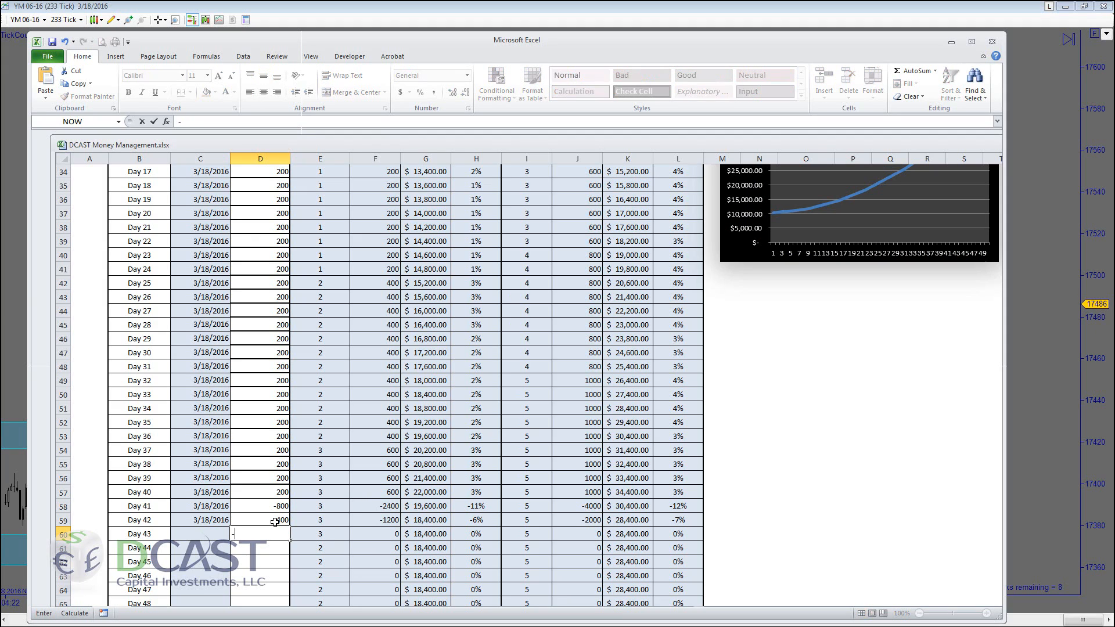
{"action": "type", "text": "600"}
{"action": "key", "text": "Return"}
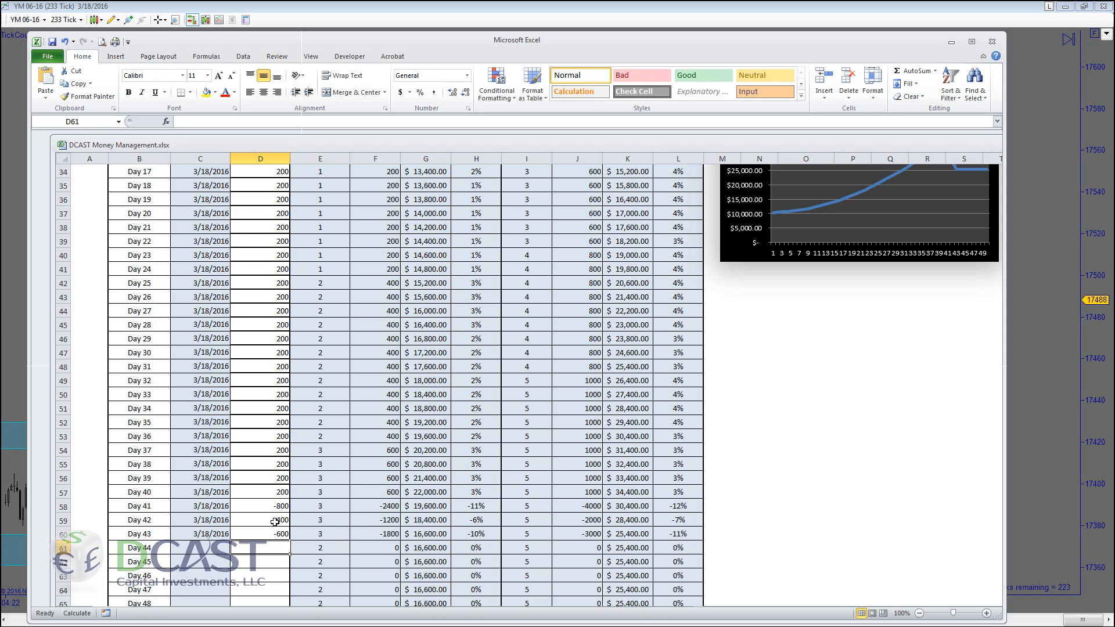
{"action": "type", "text": "-8"}
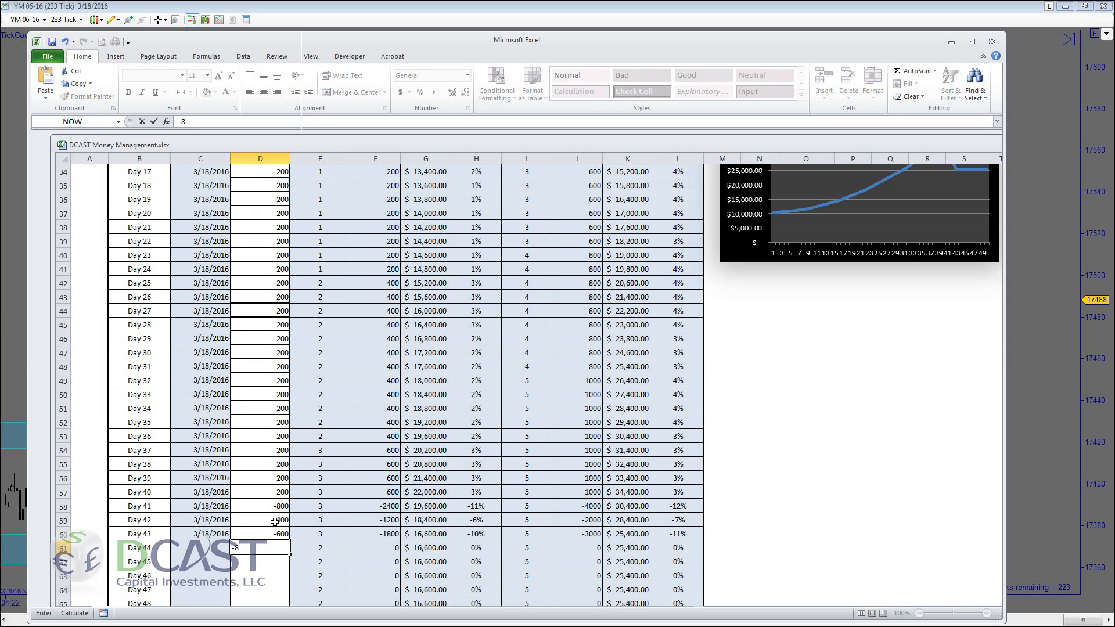
{"action": "type", "text": "00"}
{"action": "key", "text": "Return"}
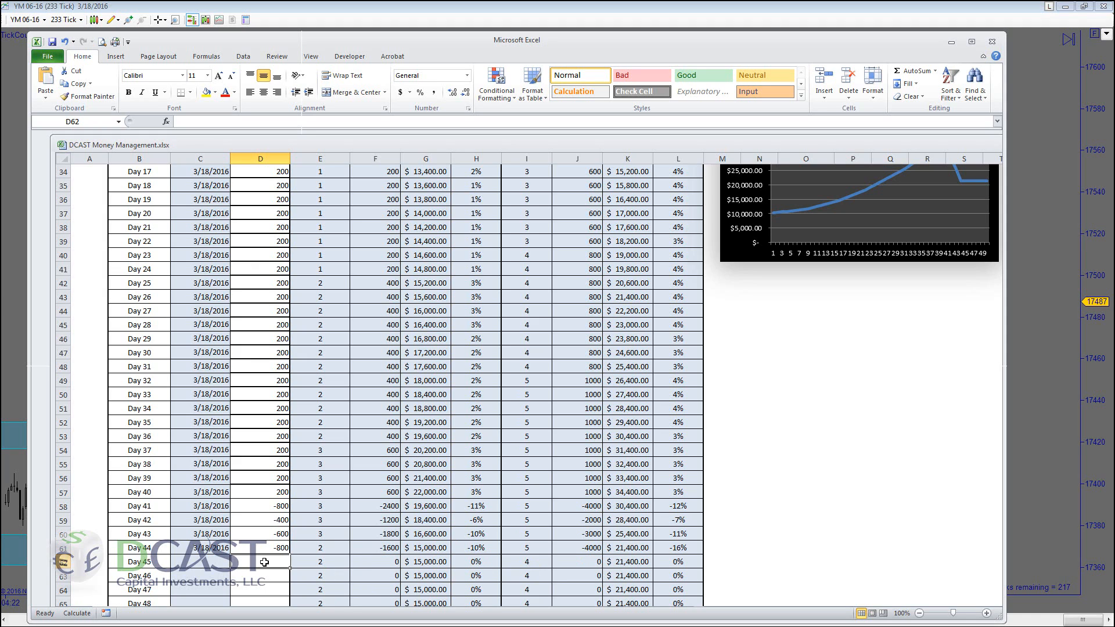
Enter a daily P/L of 200 for each day from Day 45 through Day 49.
{"action": "type", "text": "200"}
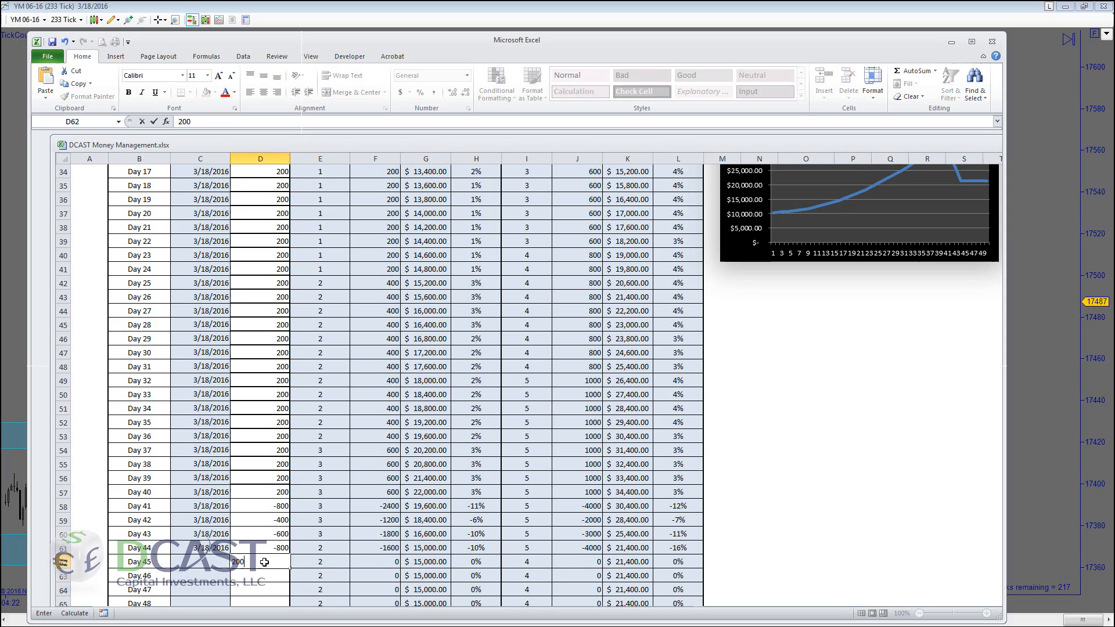
{"action": "key", "text": "Return"}
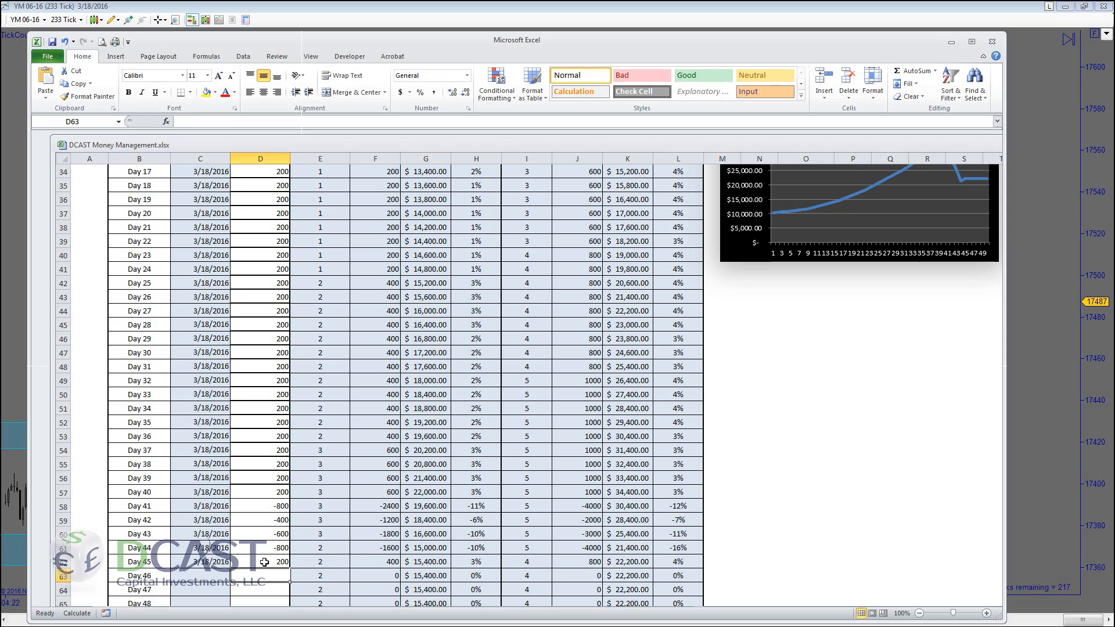
{"action": "type", "text": "200"}
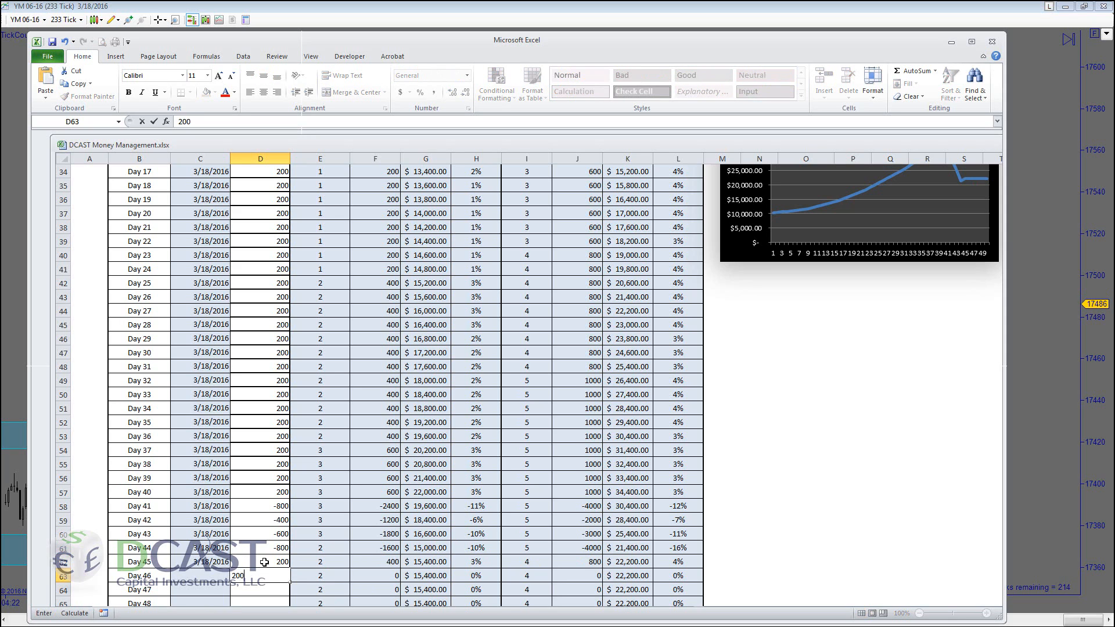
{"action": "key", "text": "Return"}
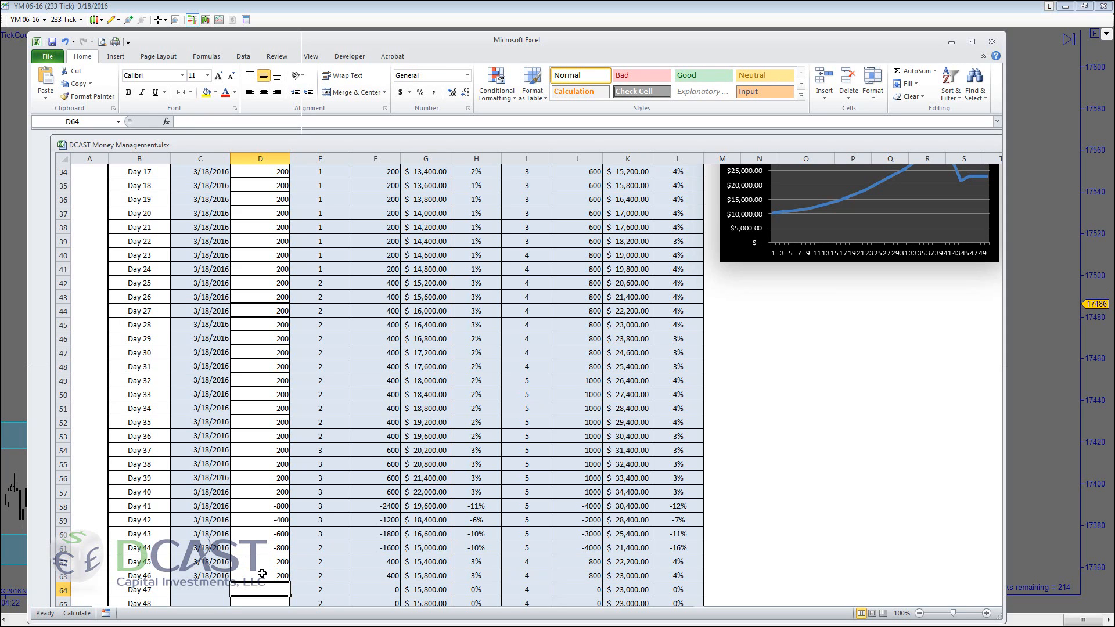
{"action": "scroll", "coordinate": [262, 572], "scroll_direction": "down", "scroll_amount": 1}
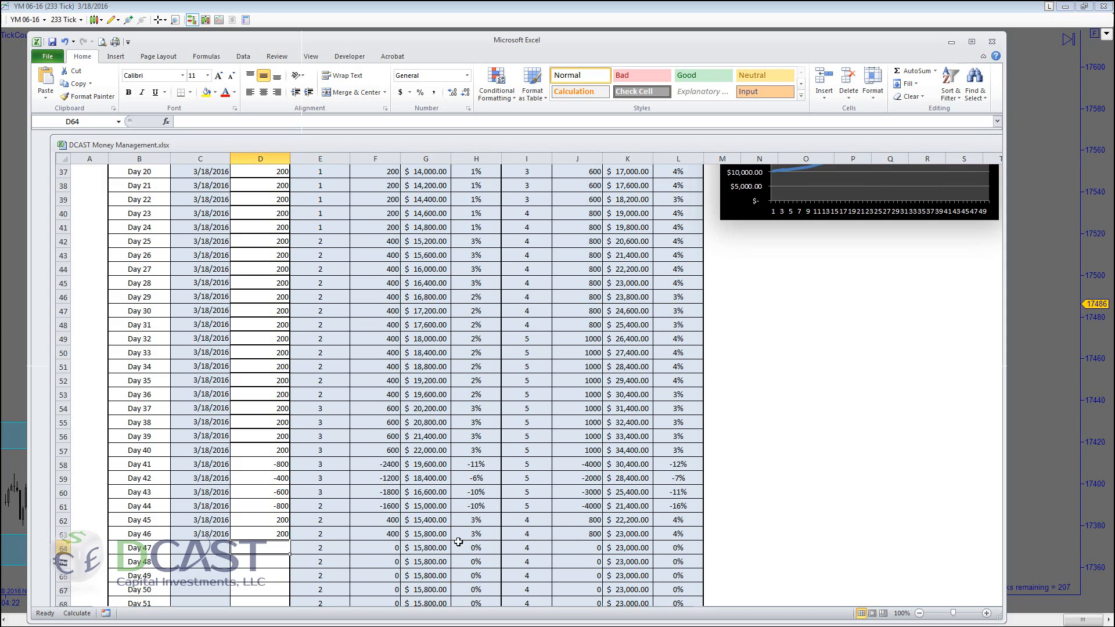
{"action": "type", "text": "2"}
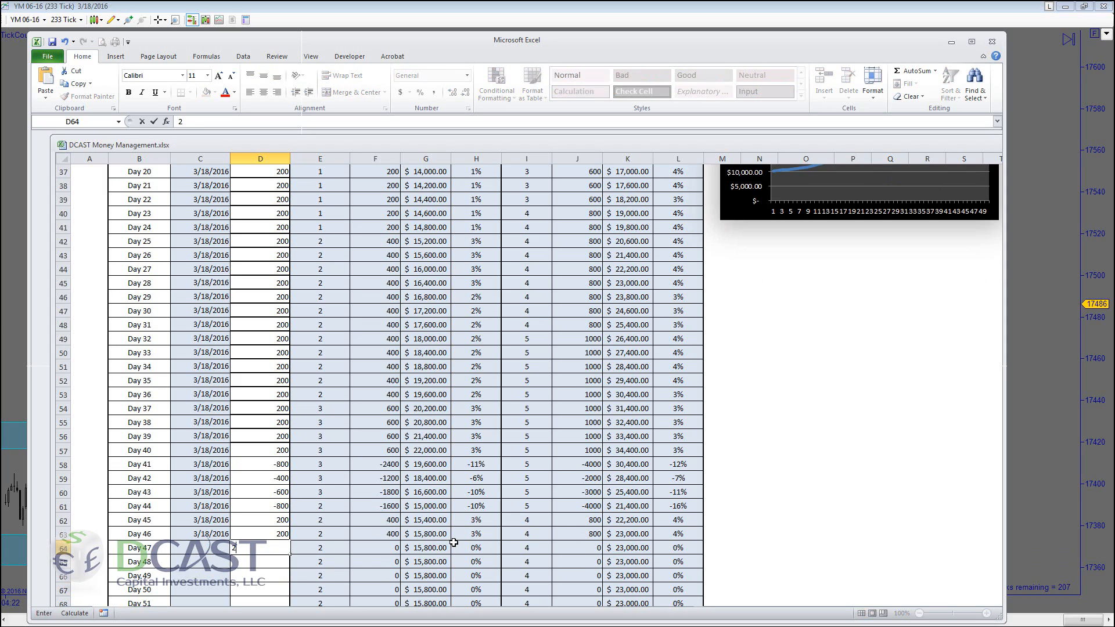
{"action": "type", "text": "00"}
{"action": "key", "text": "Return"}
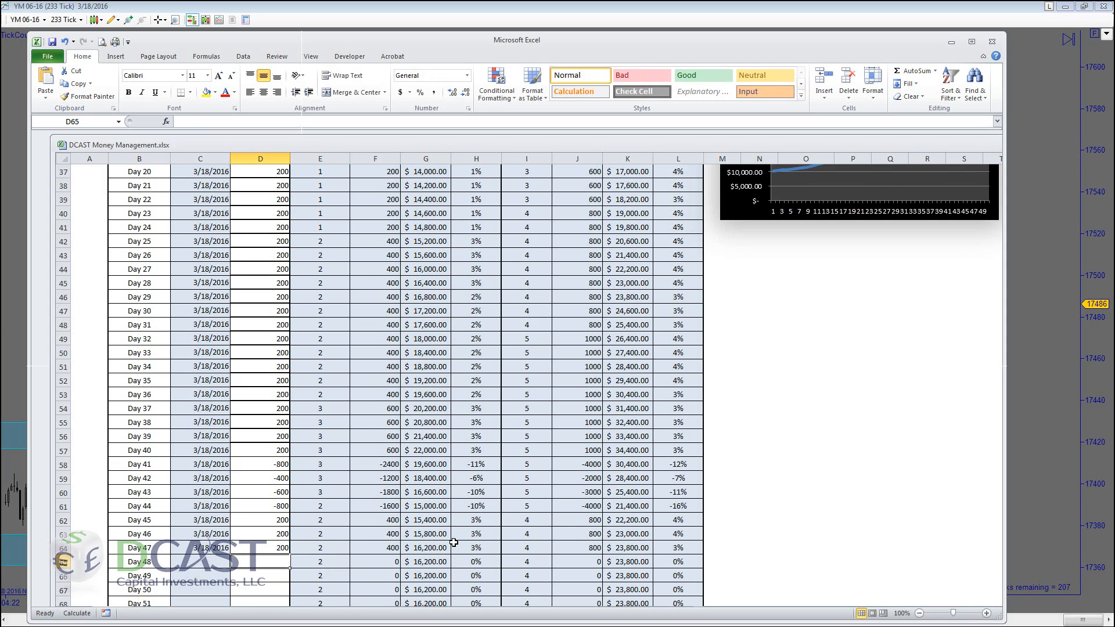
{"action": "type", "text": "200"}
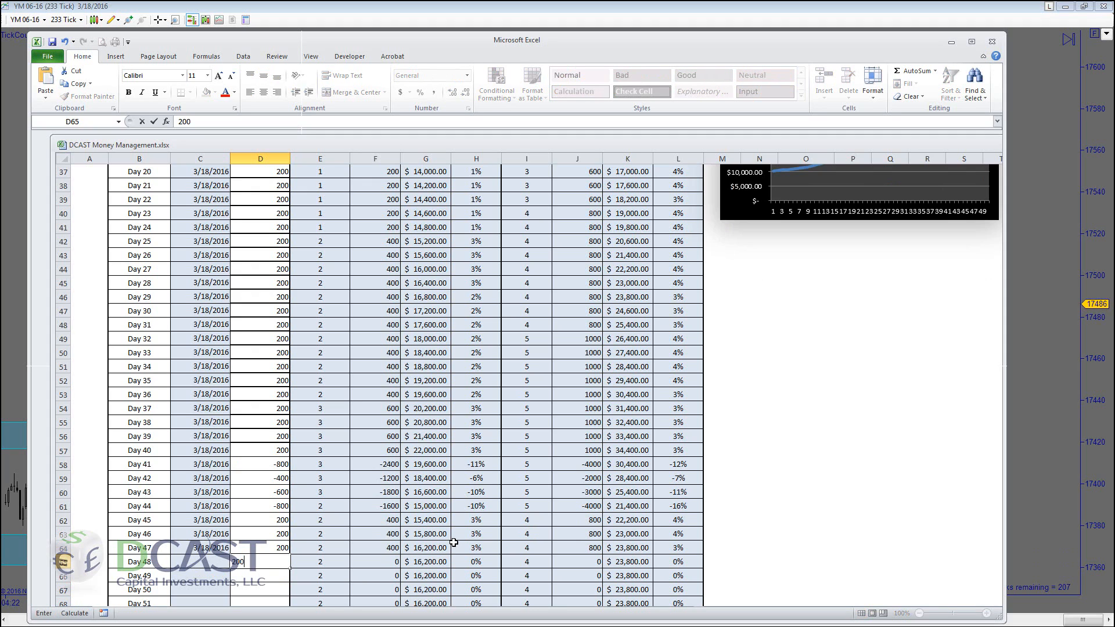
{"action": "key", "text": "Return"}
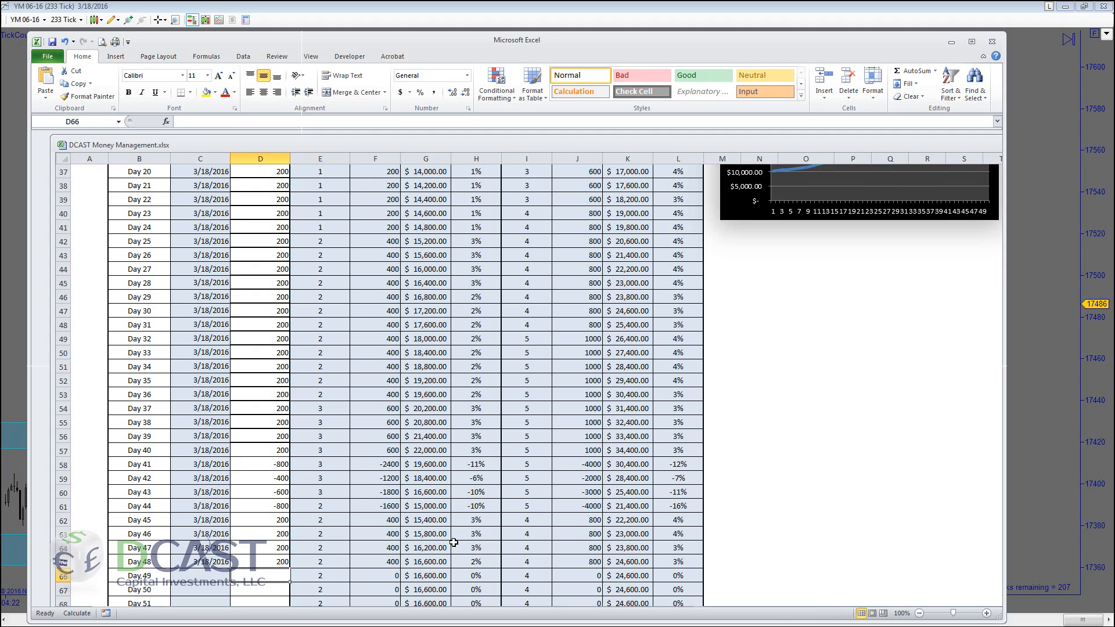
{"action": "type", "text": "200"}
{"action": "key", "text": "Return"}
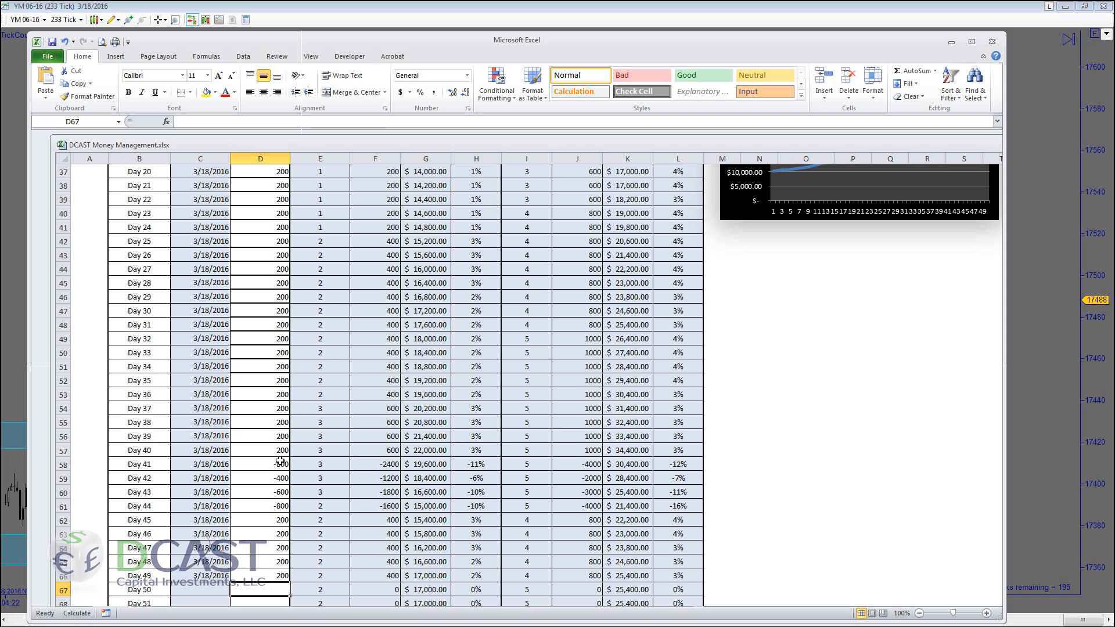
Examine the results summary, the equity curves and the daily rows around the losing days for both methods.
{"action": "scroll", "coordinate": [282, 462], "scroll_direction": "up", "scroll_amount": 4}
{"action": "scroll", "coordinate": [283, 457], "scroll_direction": "up", "scroll_amount": 8}
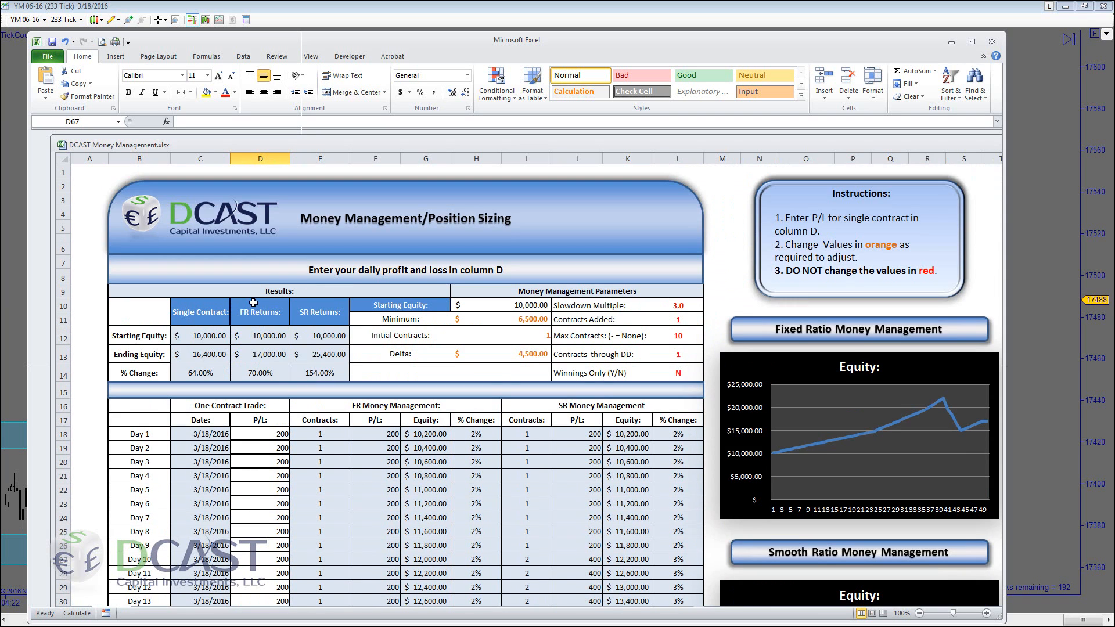
{"action": "scroll", "coordinate": [314, 406], "scroll_direction": "down", "scroll_amount": 10}
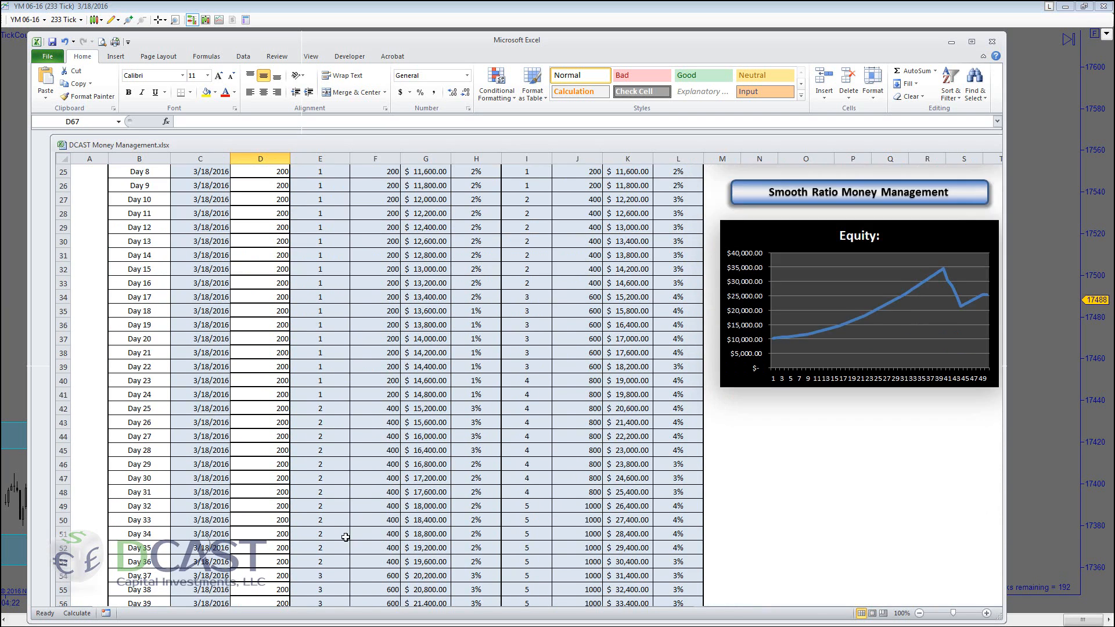
{"action": "scroll", "coordinate": [327, 540], "scroll_direction": "down", "scroll_amount": 3}
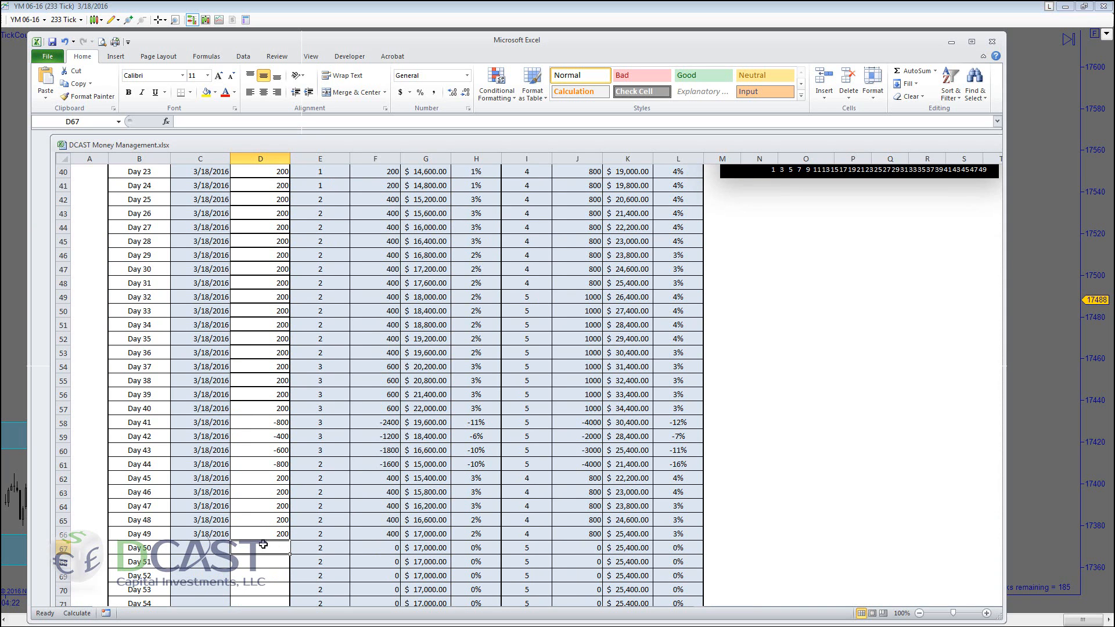
{"action": "scroll", "coordinate": [263, 544], "scroll_direction": "up", "scroll_amount": 7}
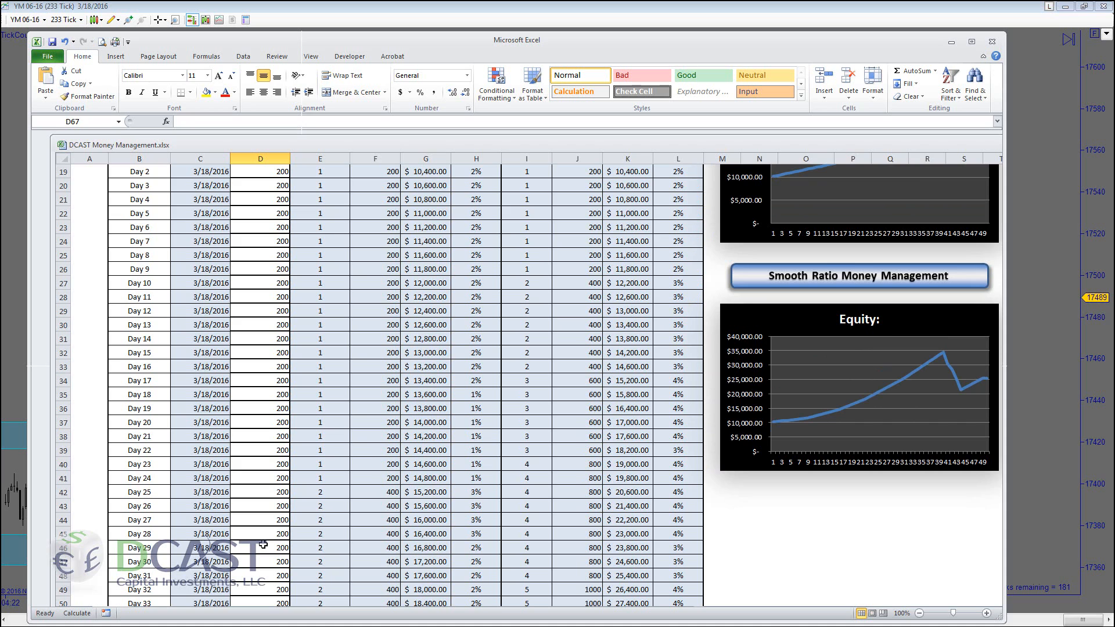
Clear the daily P/L values in column D from Day 1 through Day 49.
{"action": "scroll", "coordinate": [263, 544], "scroll_direction": "up", "scroll_amount": 2}
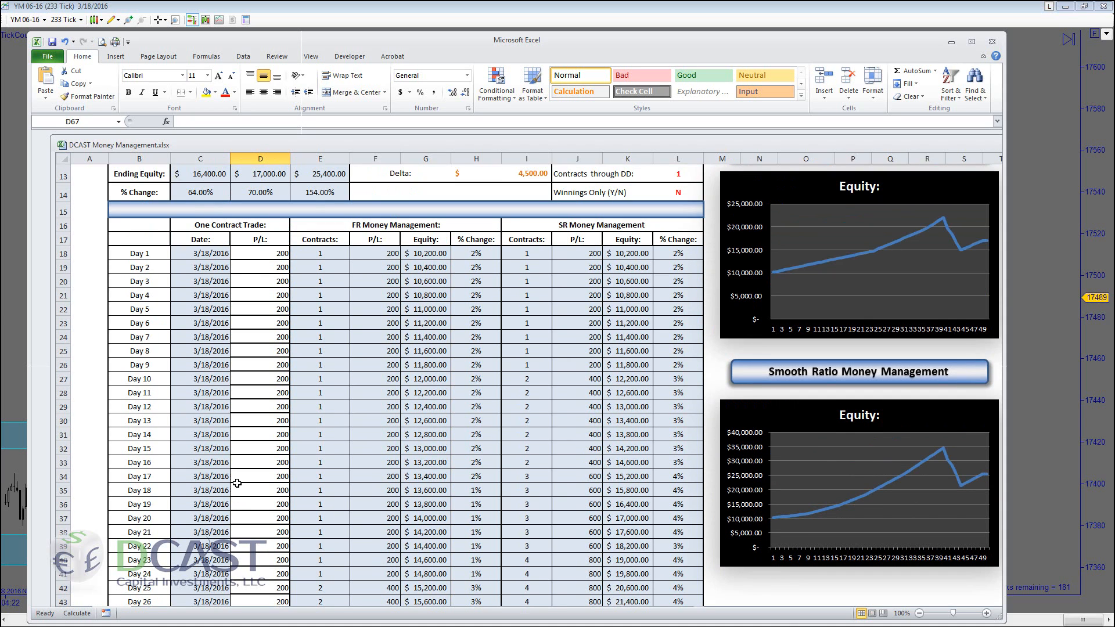
{"action": "left_click", "coordinate": [257, 256]}
{"action": "left_click_drag", "start_coordinate": [257, 256], "coordinate": [257, 487]}
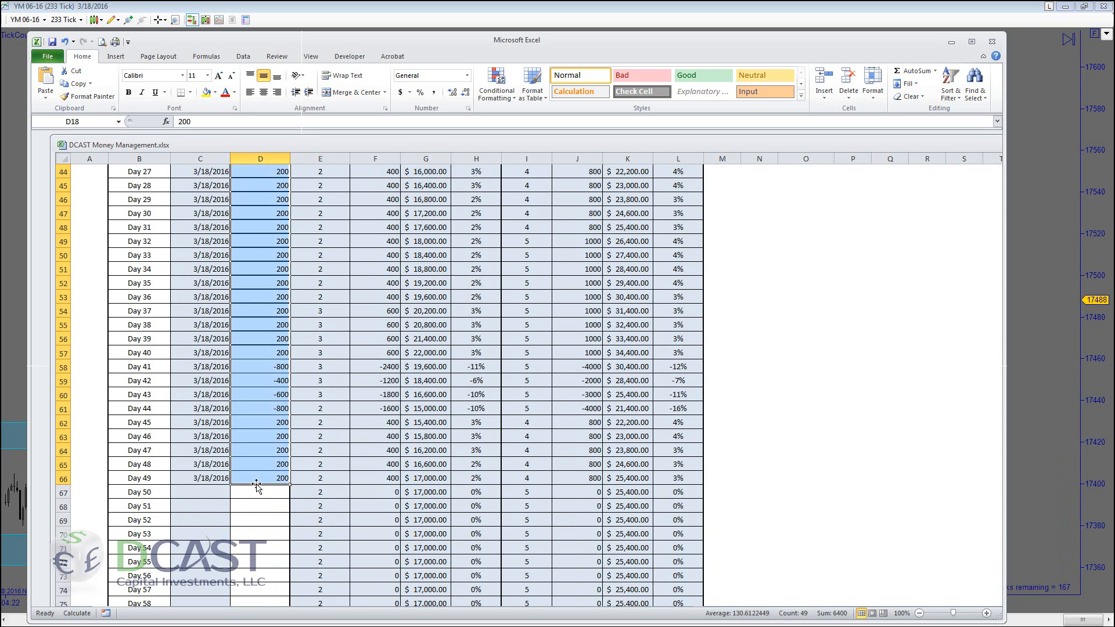
{"action": "key", "text": "Delete"}
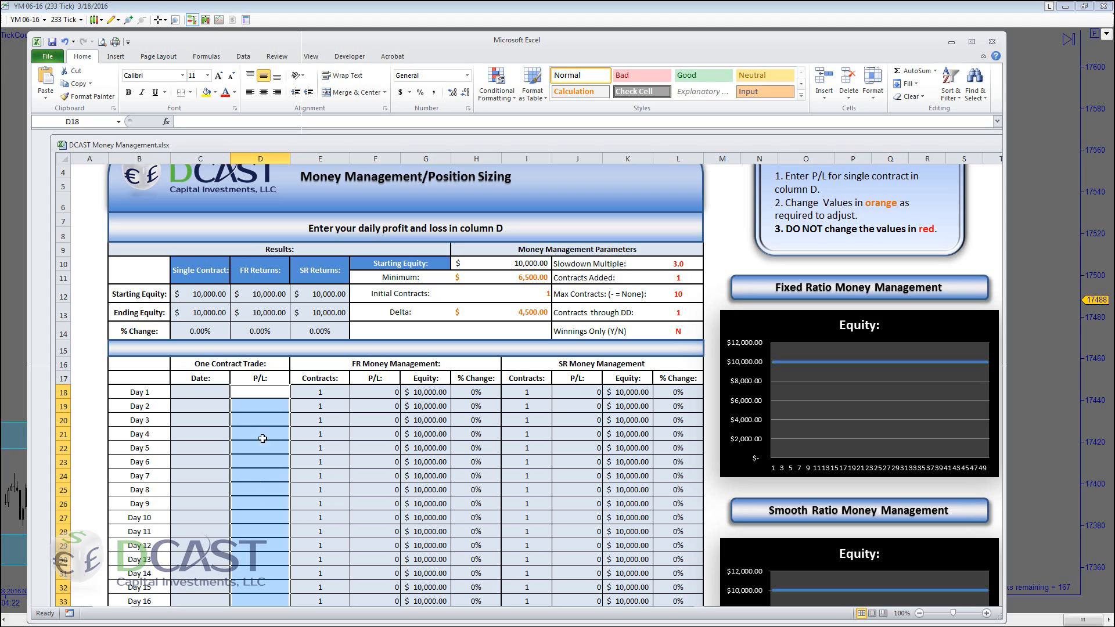
Enter a daily P/L of 100 for Day 1 and fill it down through Day 40.
{"action": "left_click", "coordinate": [262, 395]}
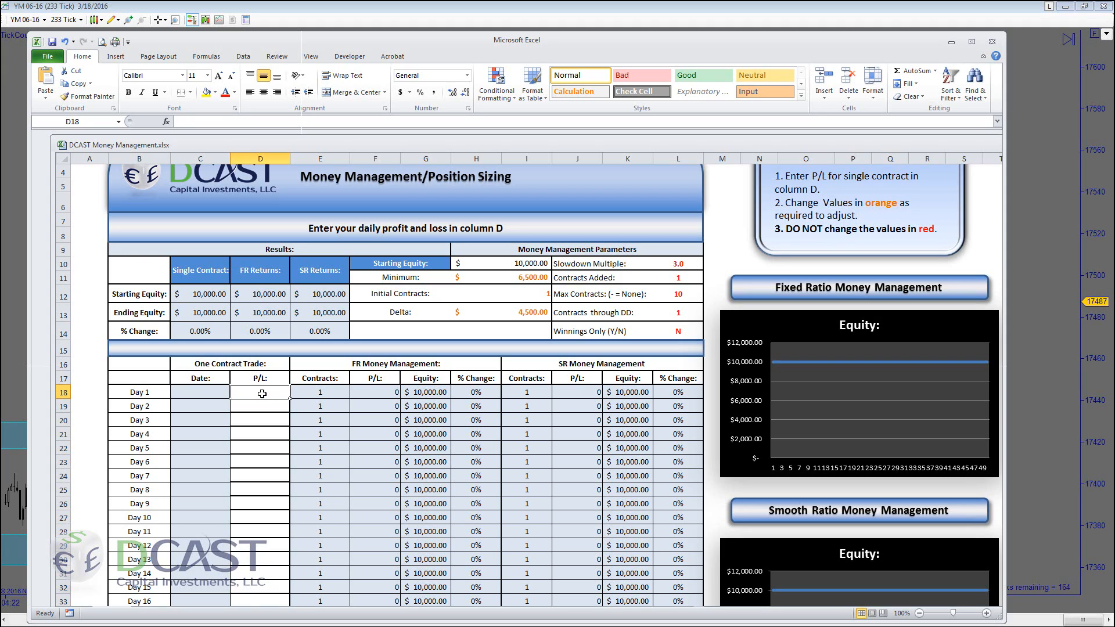
{"action": "type", "text": "100"}
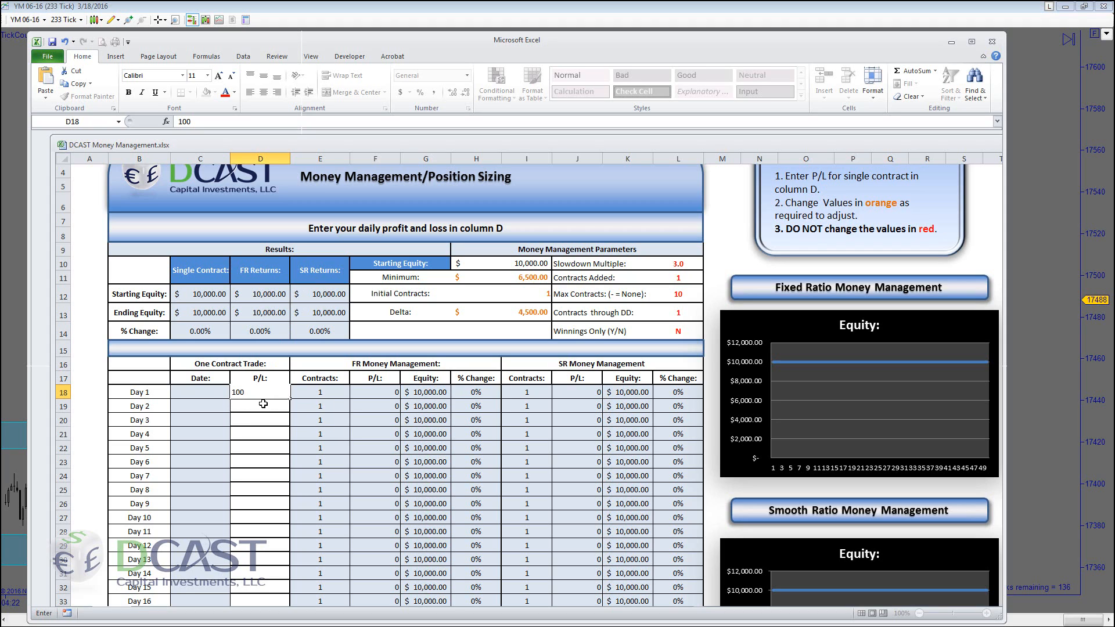
{"action": "key", "text": "Return"}
{"action": "left_click", "coordinate": [282, 393]}
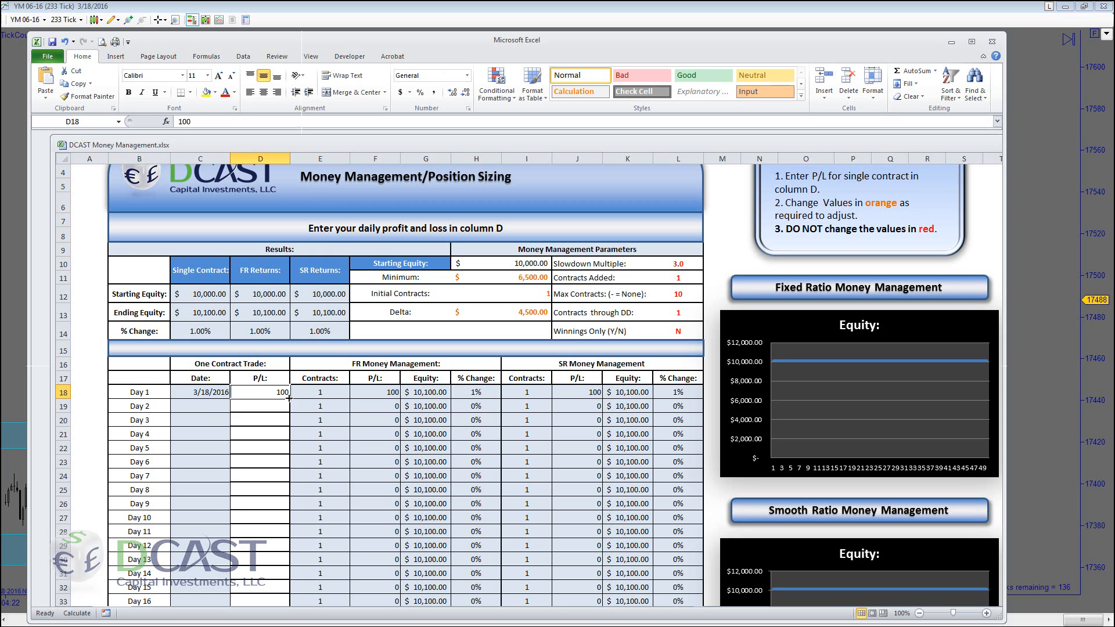
{"action": "left_click_drag", "start_coordinate": [290, 397], "coordinate": [266, 511]}
{"action": "scroll", "coordinate": [271, 458], "scroll_direction": "up", "scroll_amount": 9}
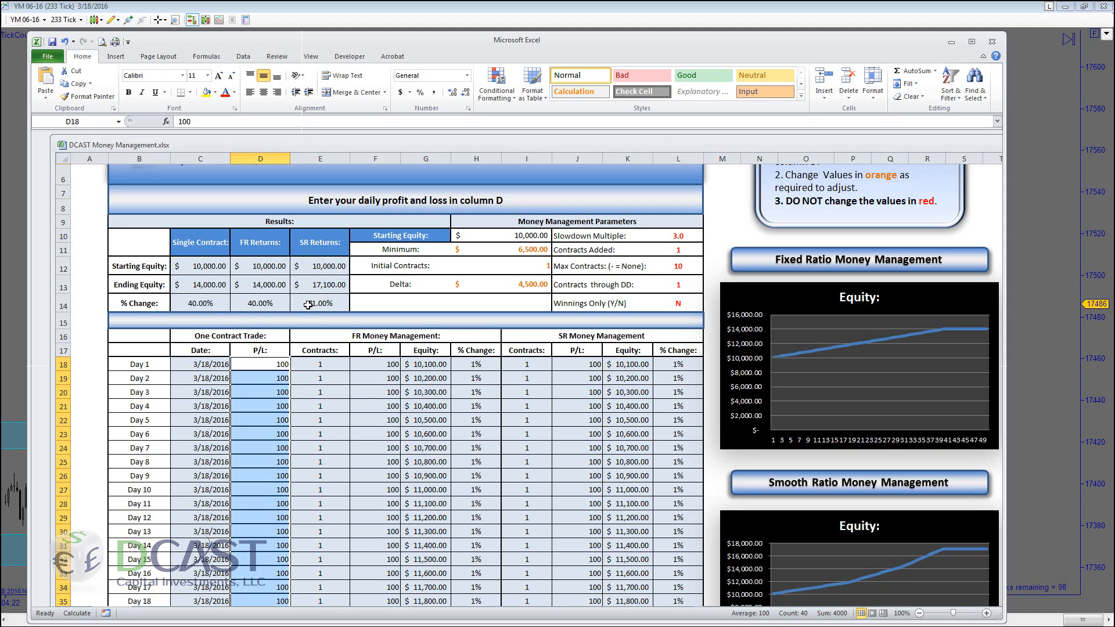
Extend the daily P/L of 100 from Day 40 down through Day 60.
{"action": "scroll", "coordinate": [302, 321], "scroll_direction": "down", "scroll_amount": 3}
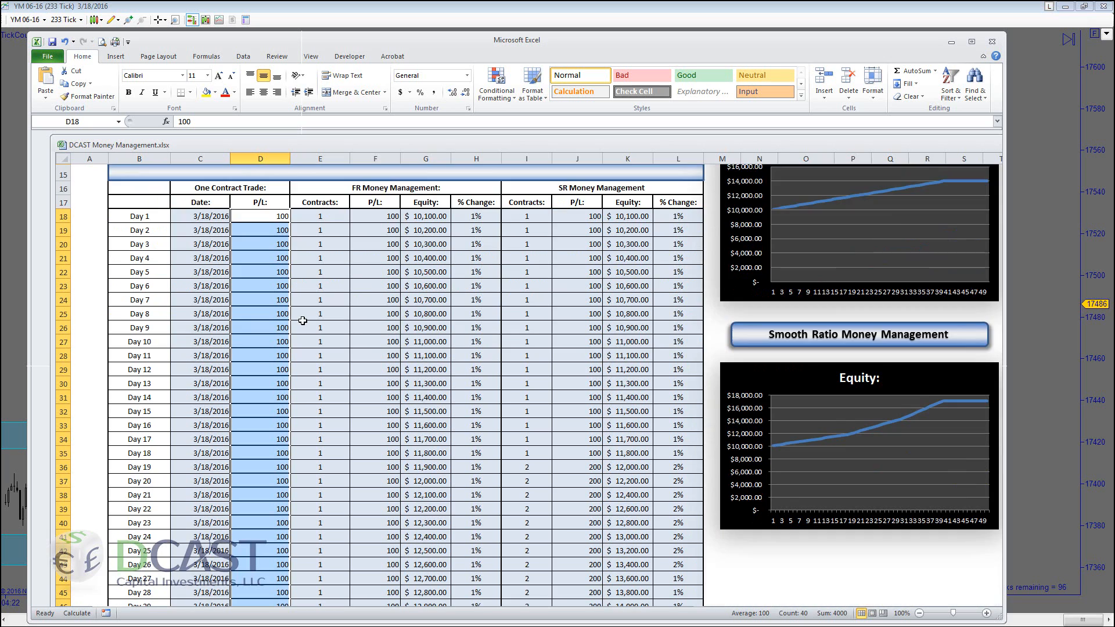
{"action": "scroll", "coordinate": [302, 321], "scroll_direction": "down", "scroll_amount": 11}
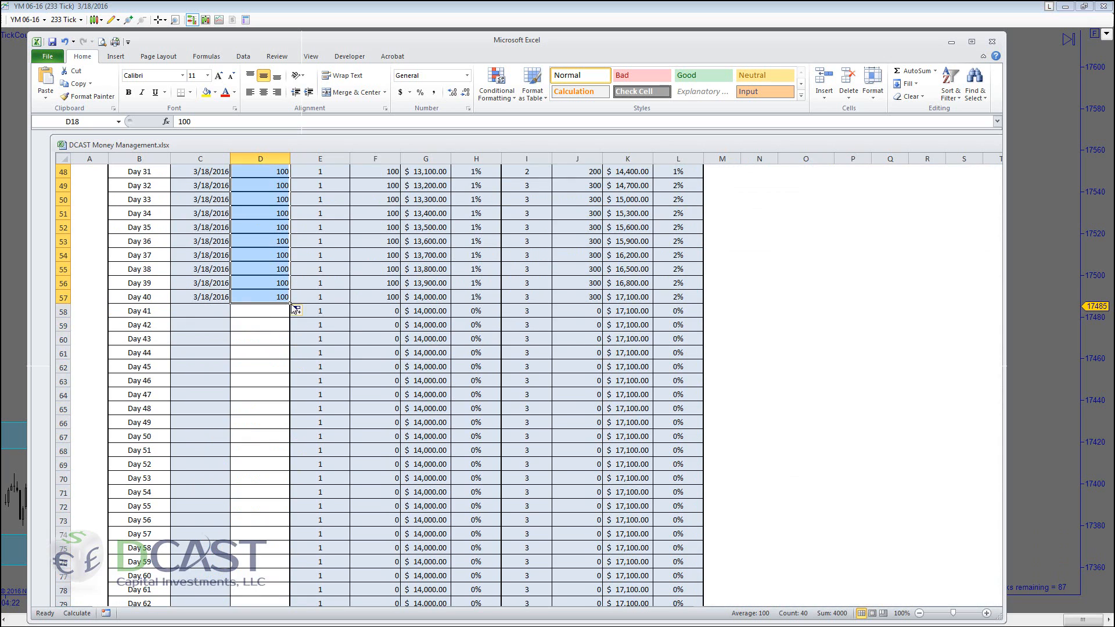
{"action": "left_click_drag", "start_coordinate": [292, 303], "coordinate": [270, 578]}
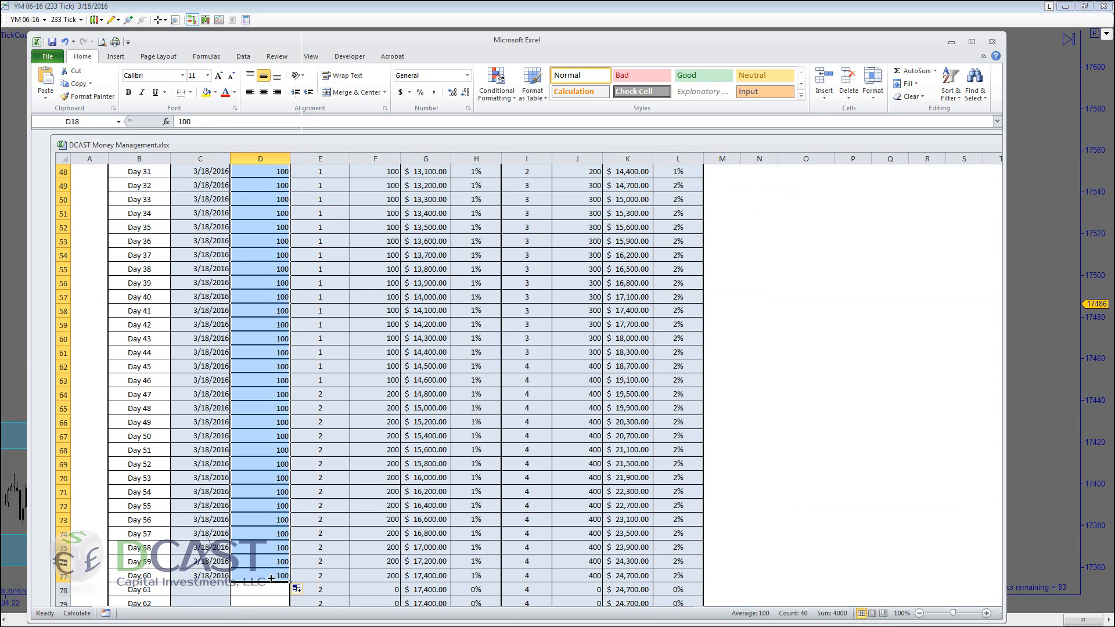
Examine the results summary and the formulas behind the equity, contracts and % change columns for both money management methods.
{"action": "scroll", "coordinate": [268, 565], "scroll_direction": "up", "scroll_amount": 15}
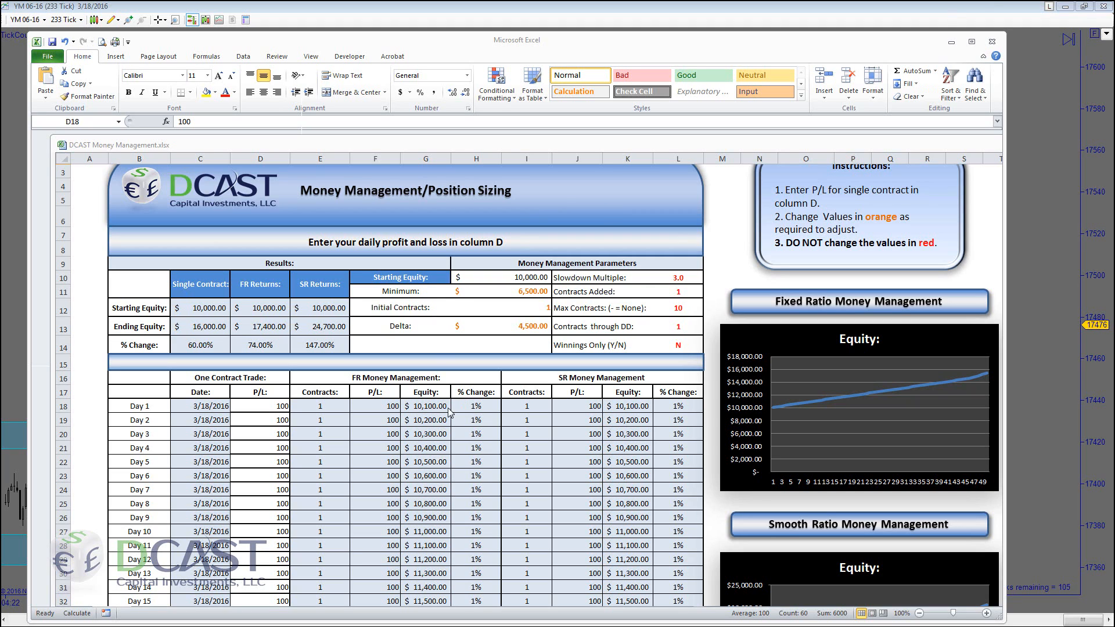
{"action": "left_click", "coordinate": [424, 406]}
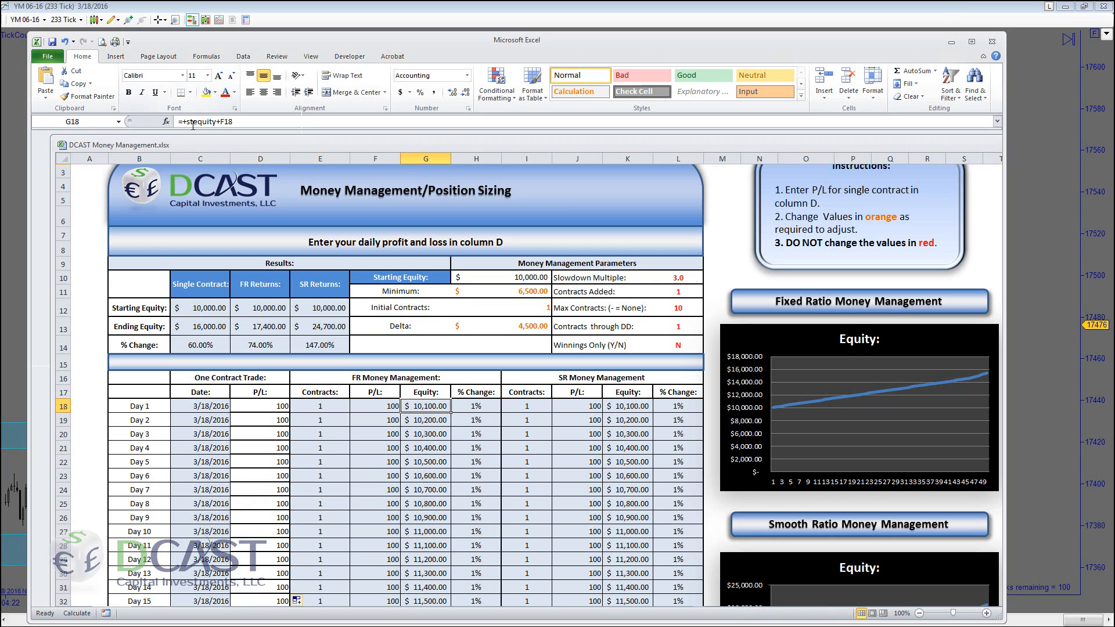
{"action": "left_click", "coordinate": [421, 465]}
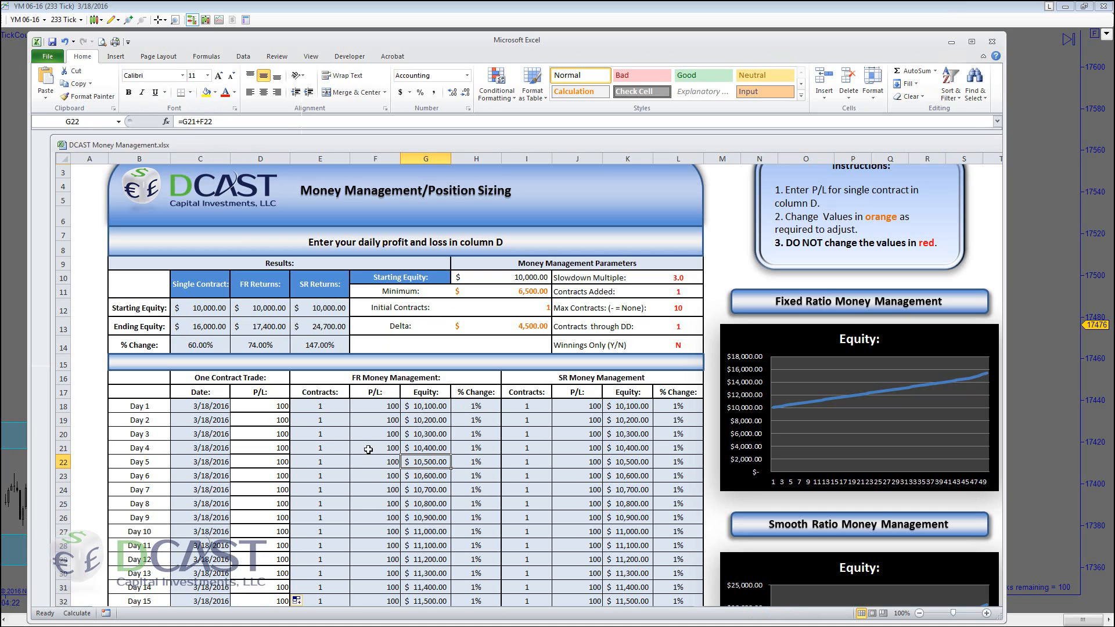
{"action": "left_click", "coordinate": [630, 446]}
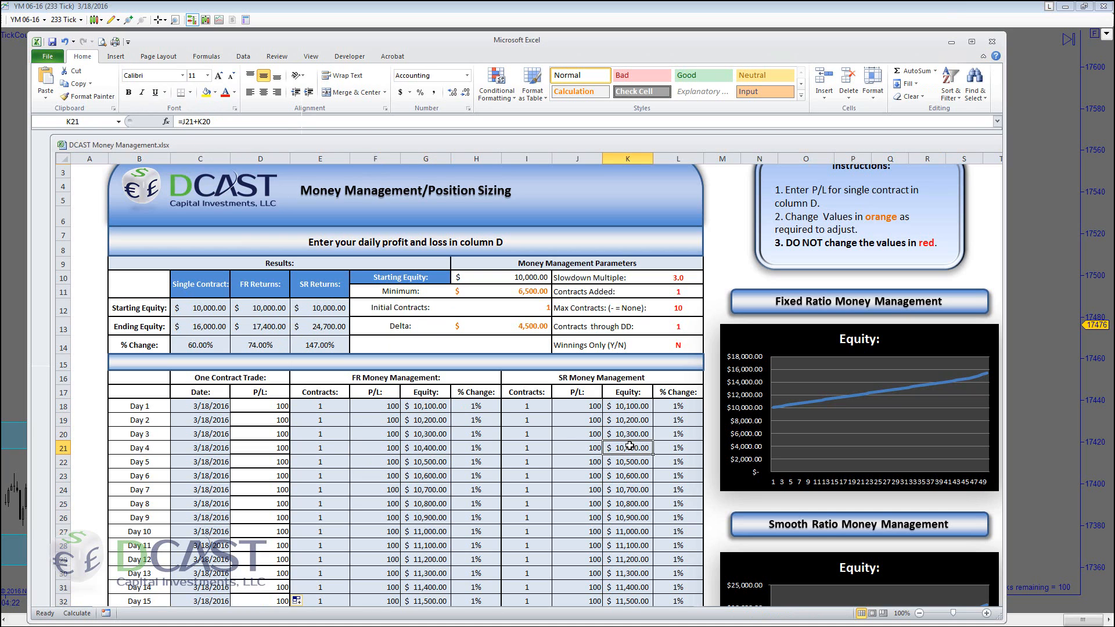
{"action": "left_click", "coordinate": [538, 434]}
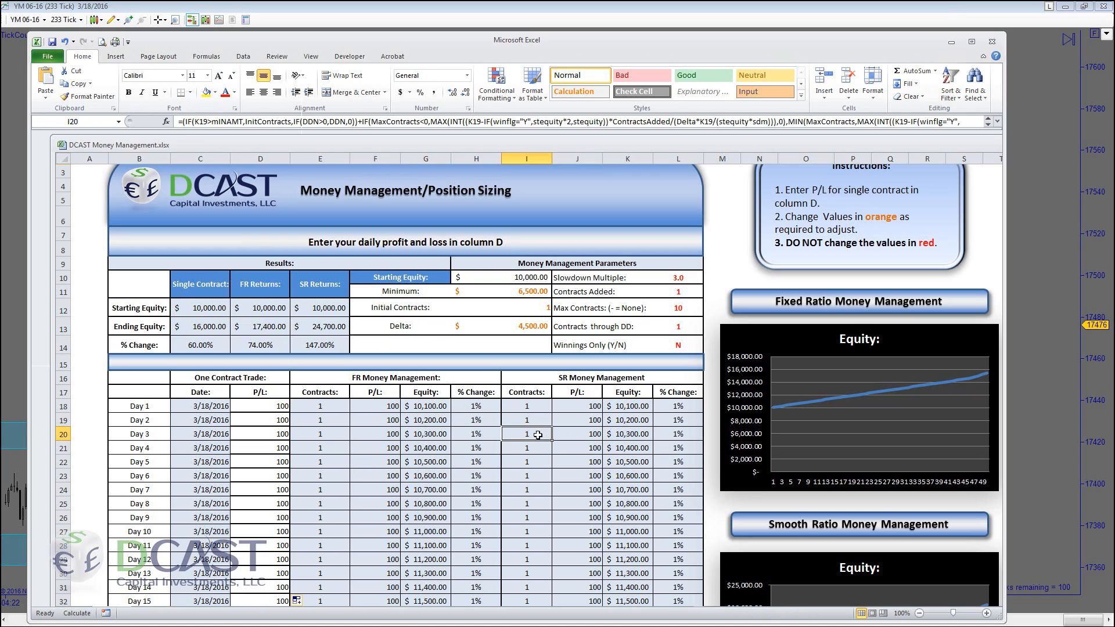
{"action": "left_click", "coordinate": [483, 431]}
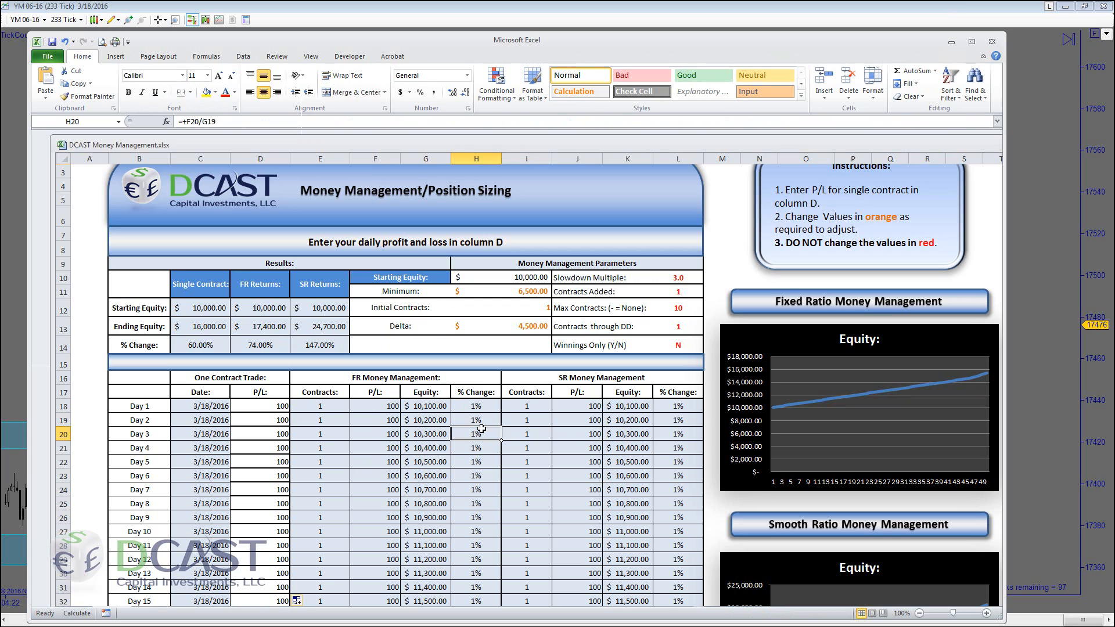
{"action": "left_click", "coordinate": [512, 432]}
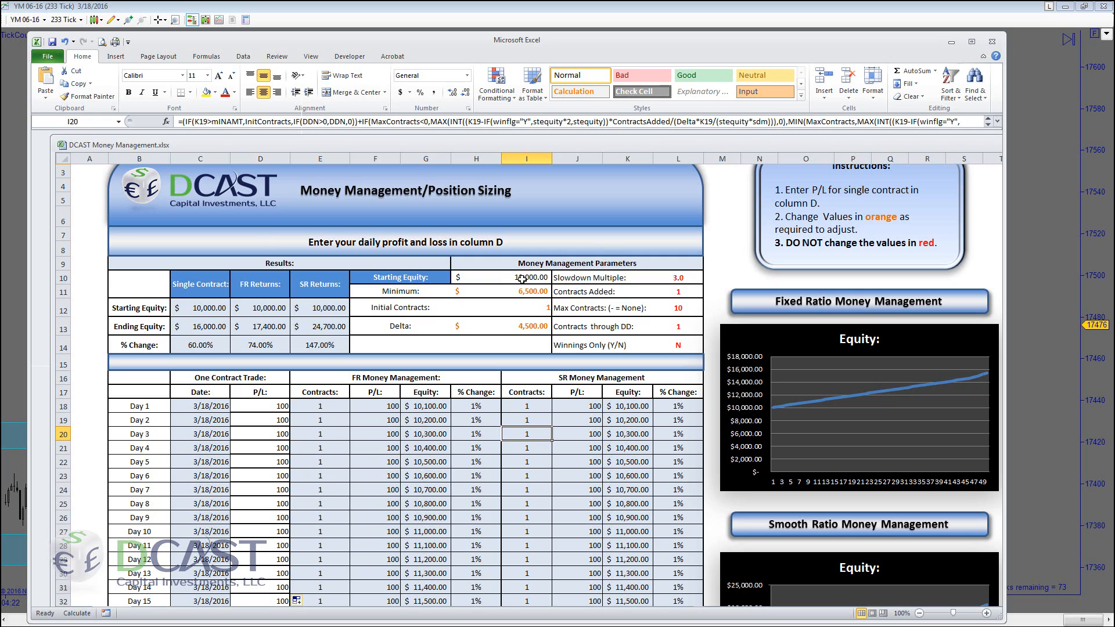
{"action": "scroll", "coordinate": [378, 425], "scroll_direction": "down", "scroll_amount": 2}
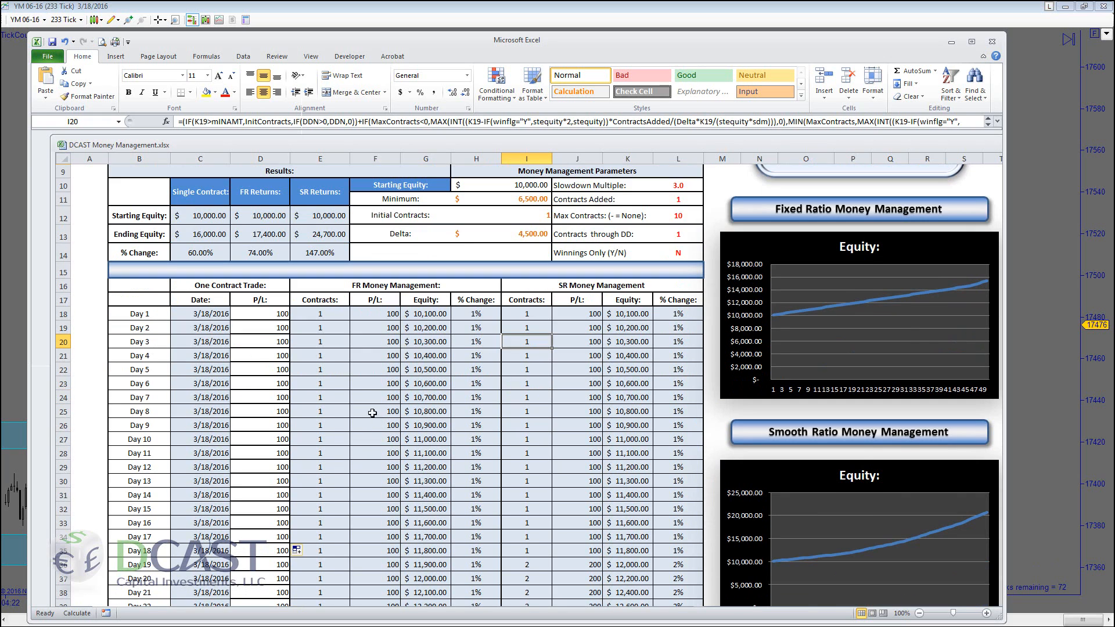